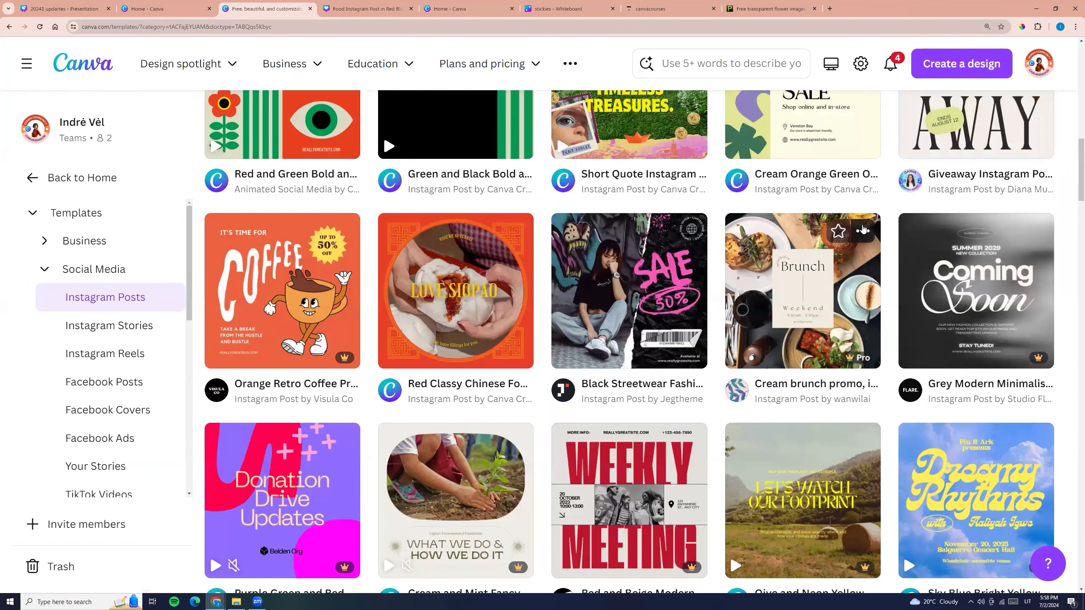
# Open the Cream brunch promo Instagram post template for translation and translate its page into Lithuanian
pyautogui.click(863, 231)
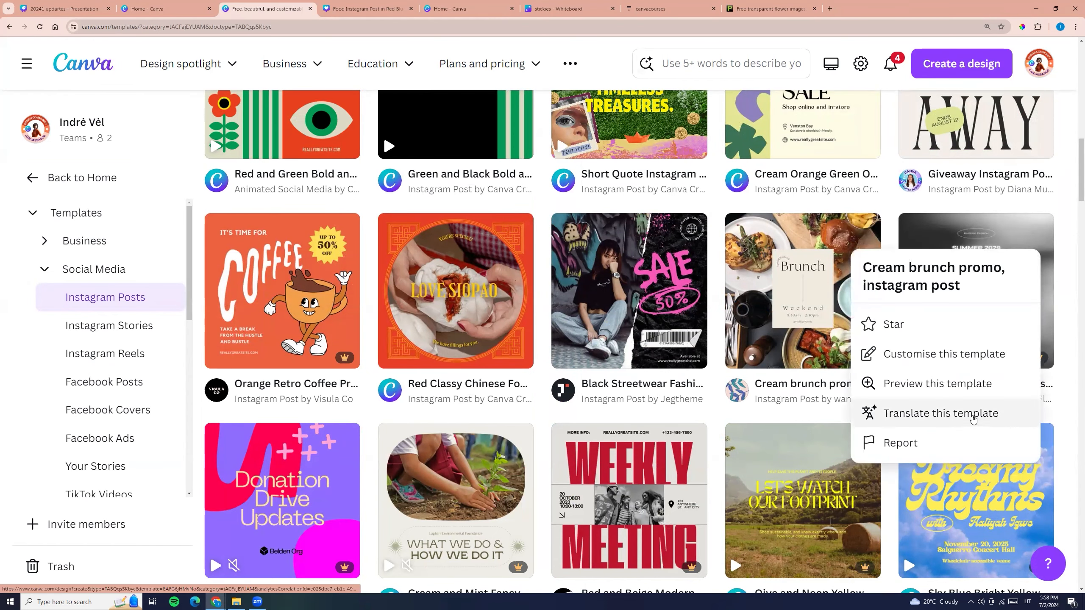
pyautogui.click(973, 419)
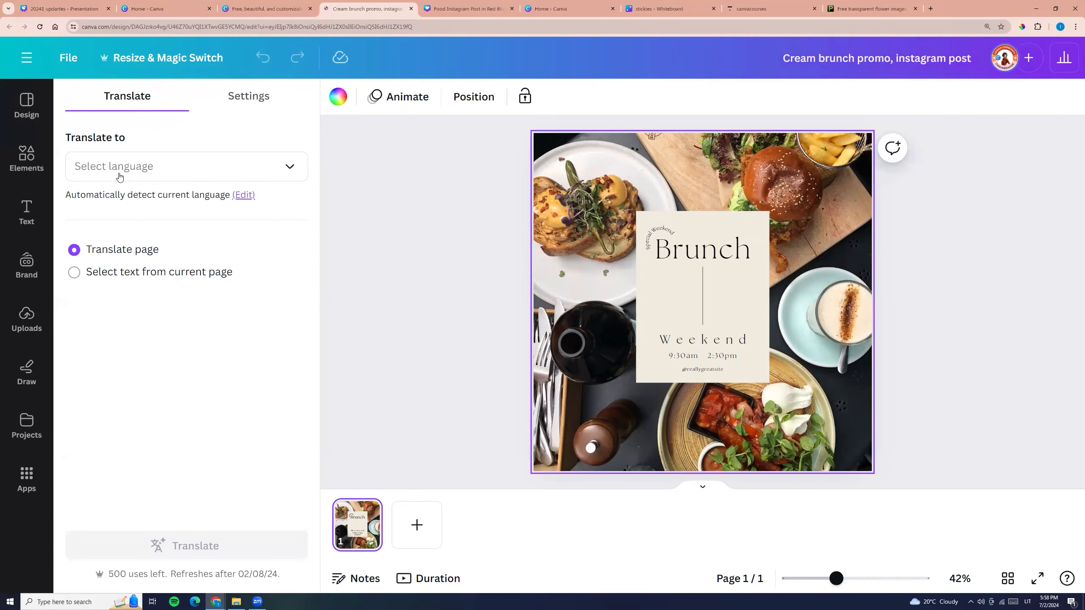
pyautogui.click(139, 170)
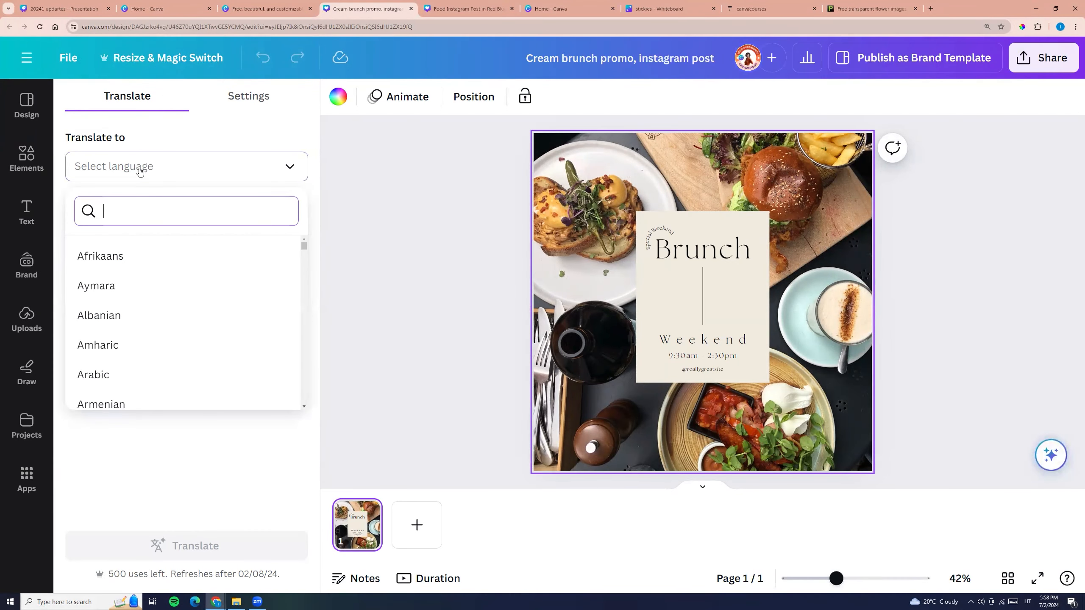
pyautogui.scroll(-3, 128, 286)
pyautogui.scroll(-10, 131, 289)
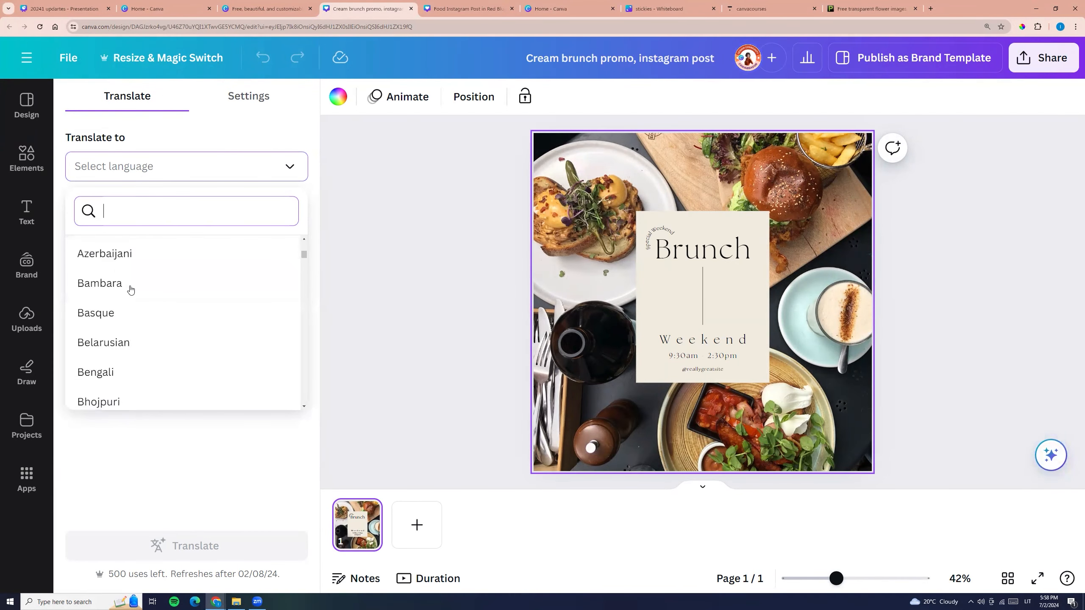
pyautogui.write('li')
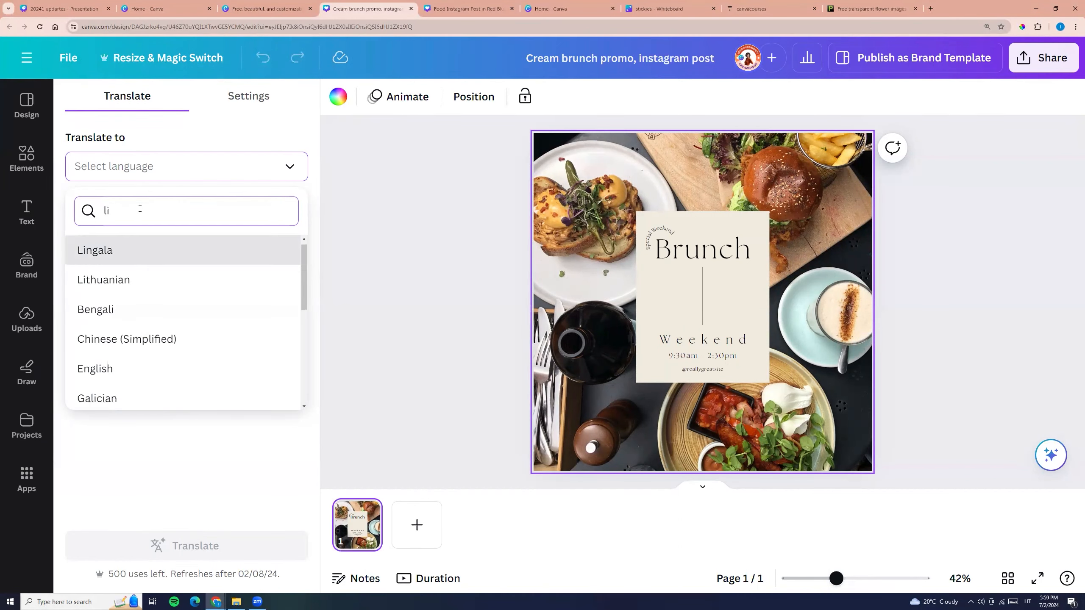
pyautogui.click(136, 284)
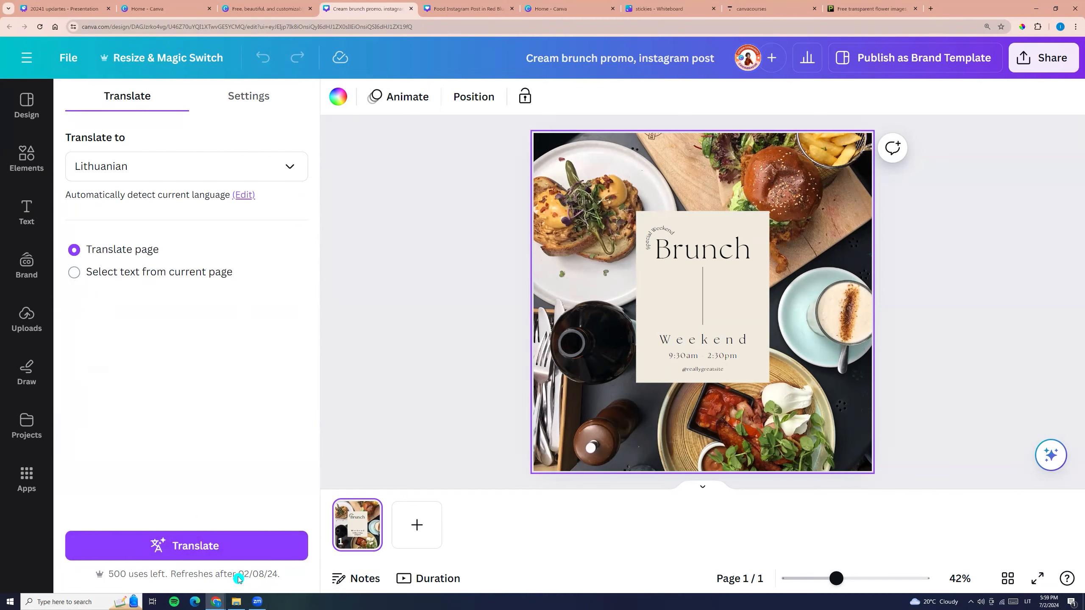
pyautogui.click(220, 553)
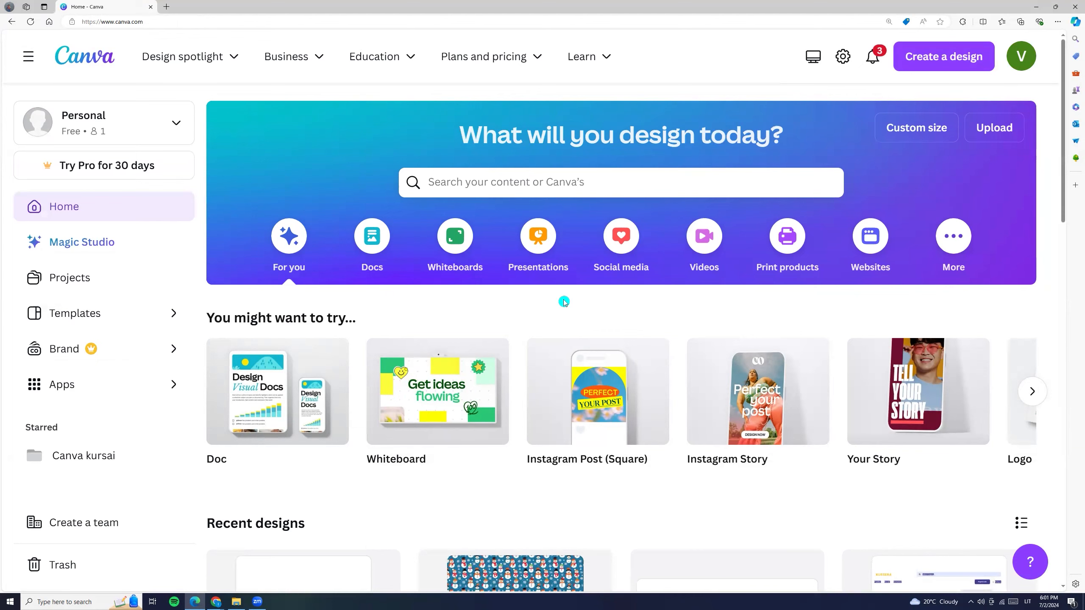
# Browse the landscape Facebook Post templates and open the dark blue and yellow gym equipment one for translation
pyautogui.click(630, 238)
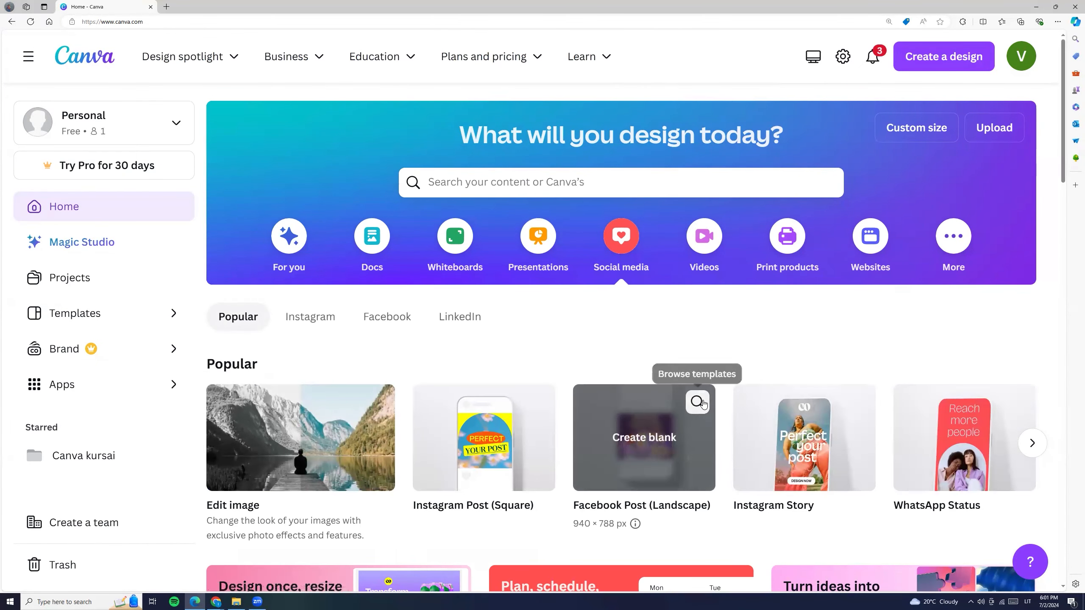
pyautogui.click(700, 403)
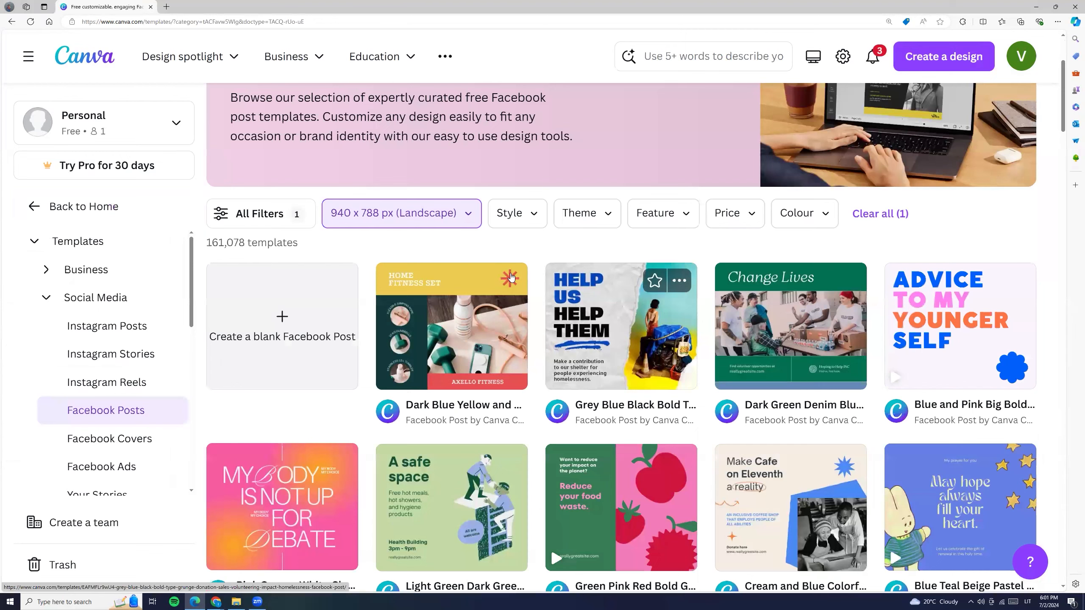
pyautogui.click(510, 276)
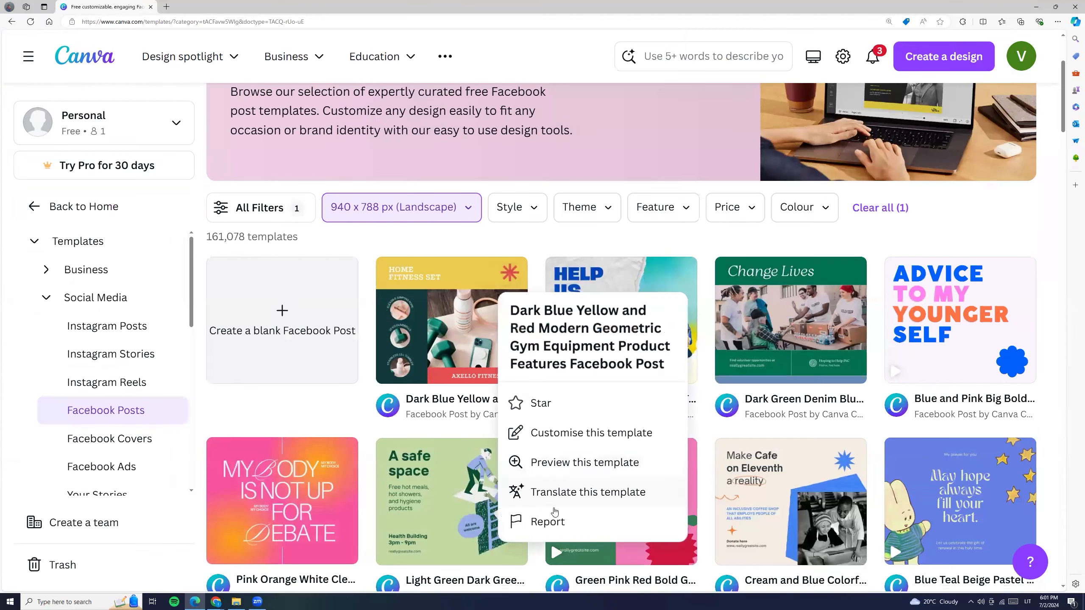
pyautogui.click(601, 492)
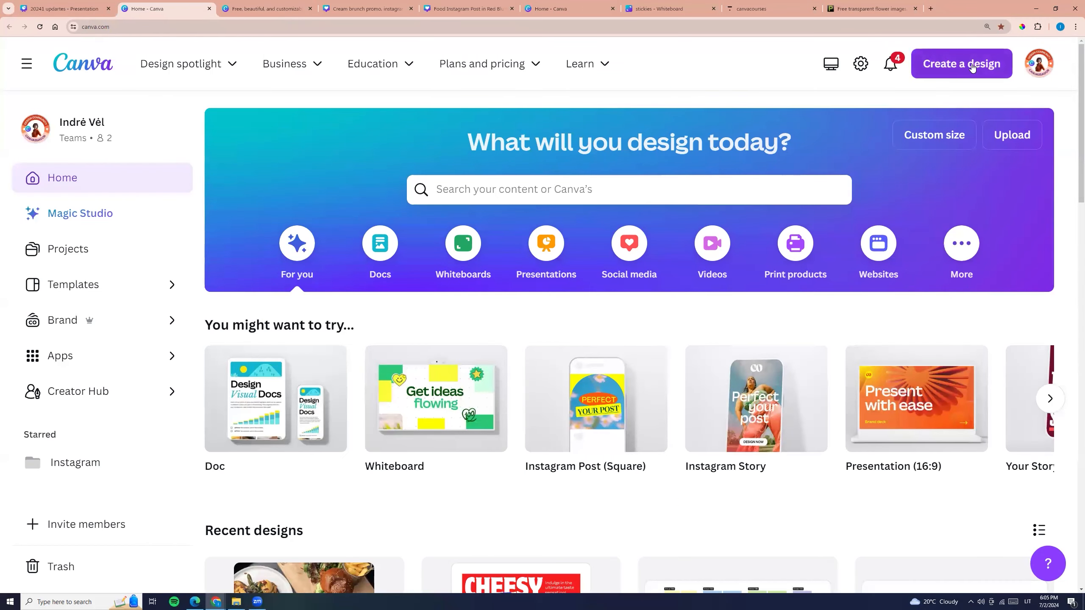
# Create a blank Presentation (16:9) design and add the first bar race chart to its page
pyautogui.click(972, 67)
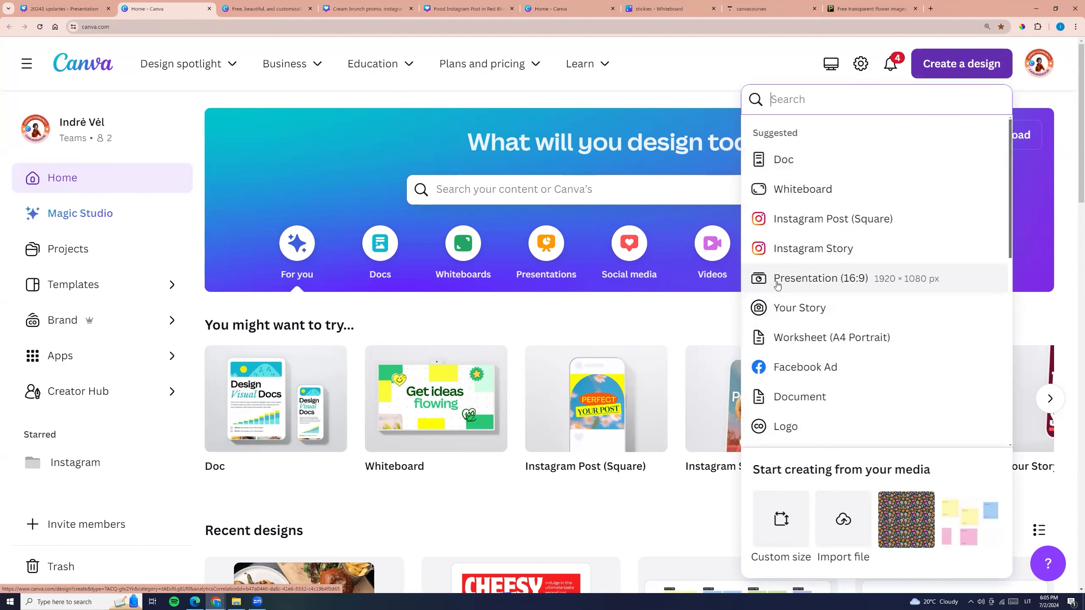
pyautogui.click(818, 280)
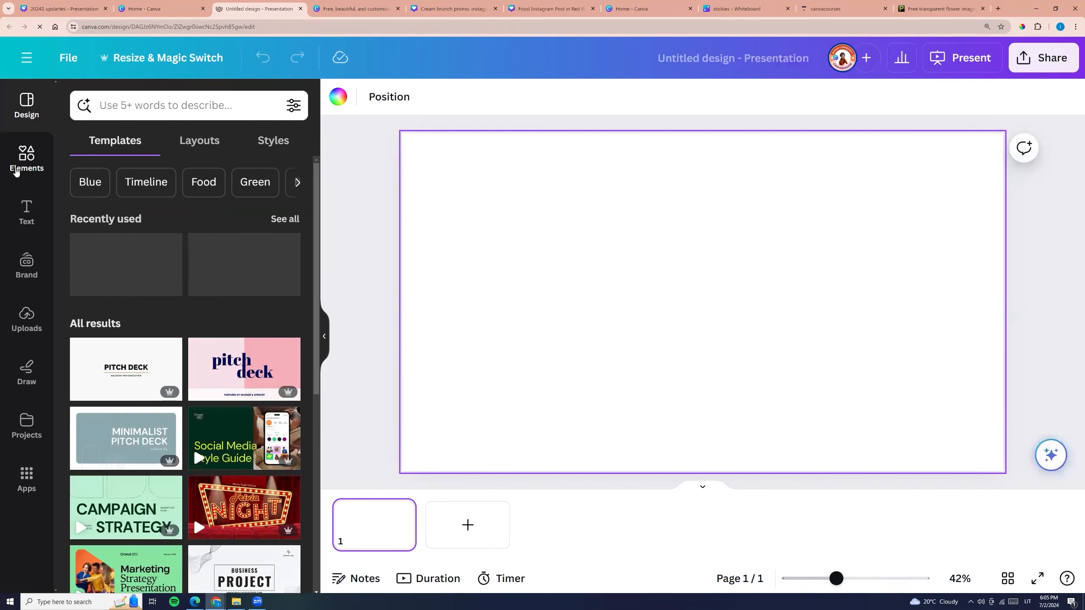
pyautogui.click(26, 158)
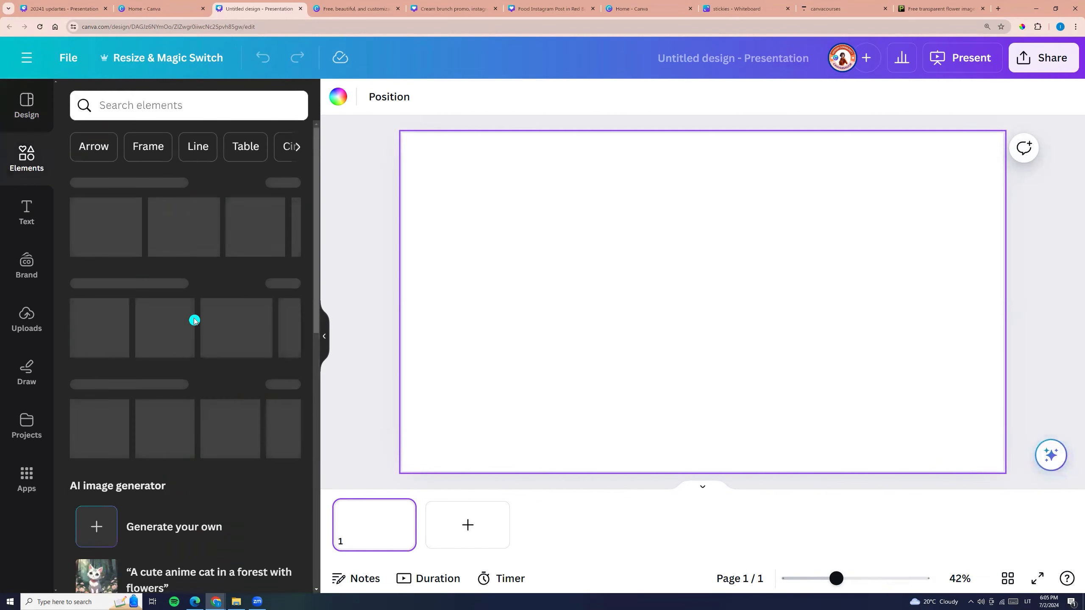
pyautogui.scroll(-10, 188, 290)
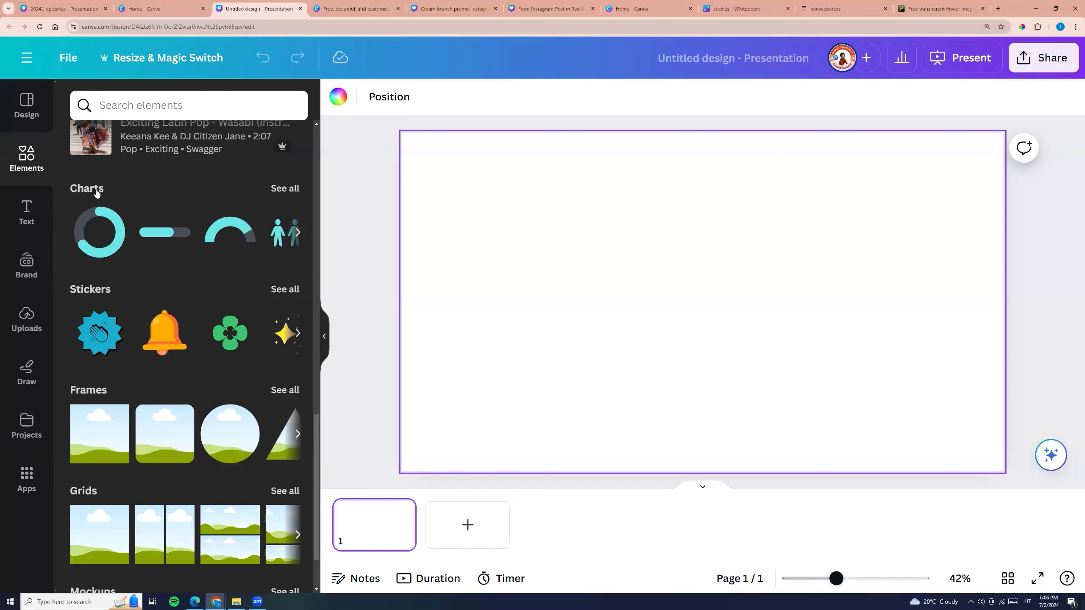
pyautogui.click(286, 190)
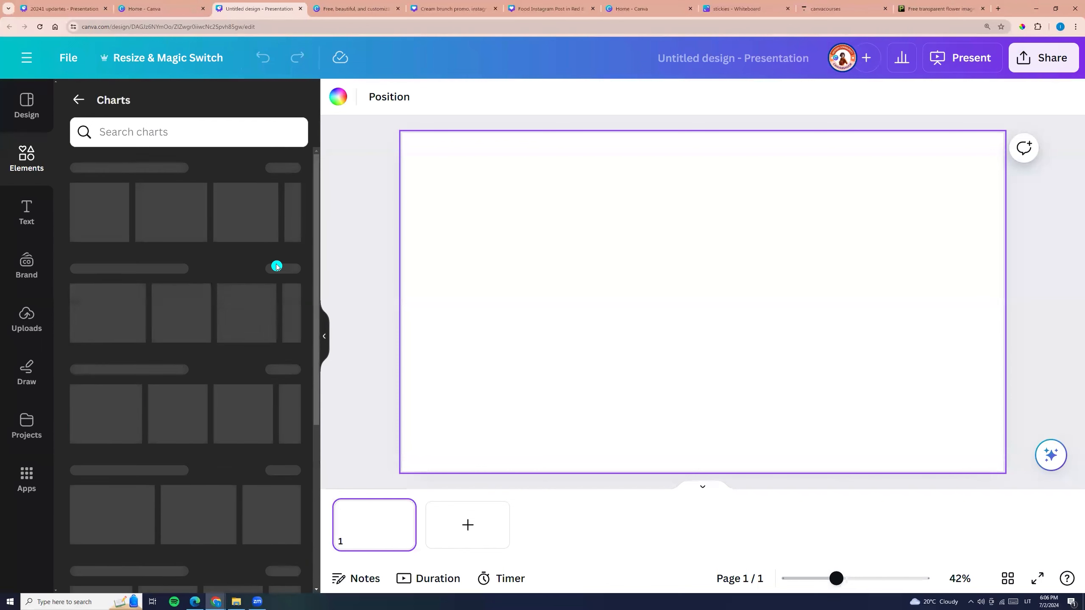
pyautogui.scroll(-10, 262, 324)
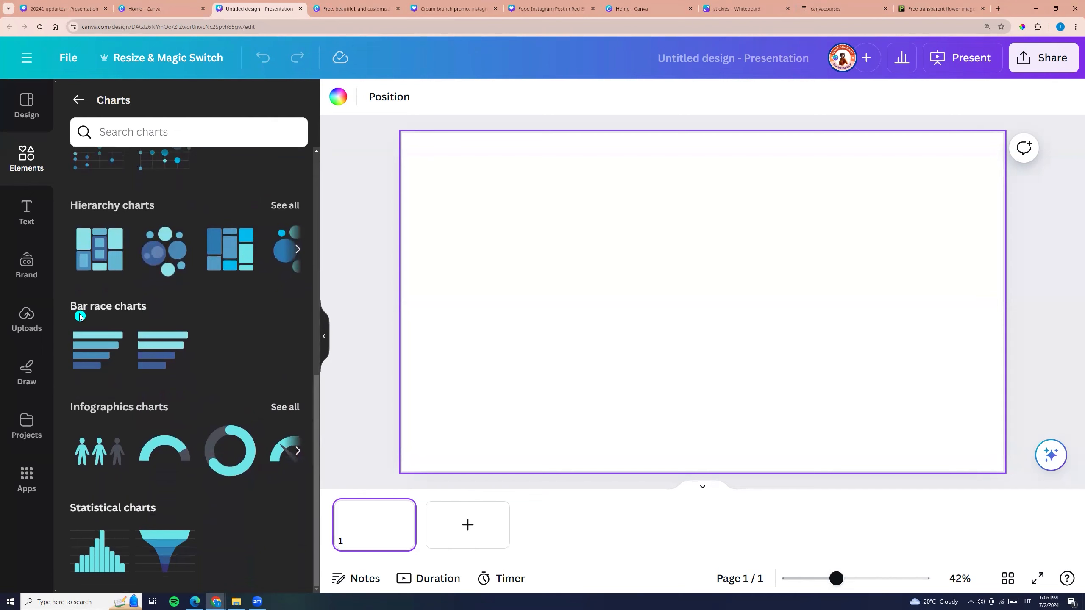
pyautogui.click(108, 349)
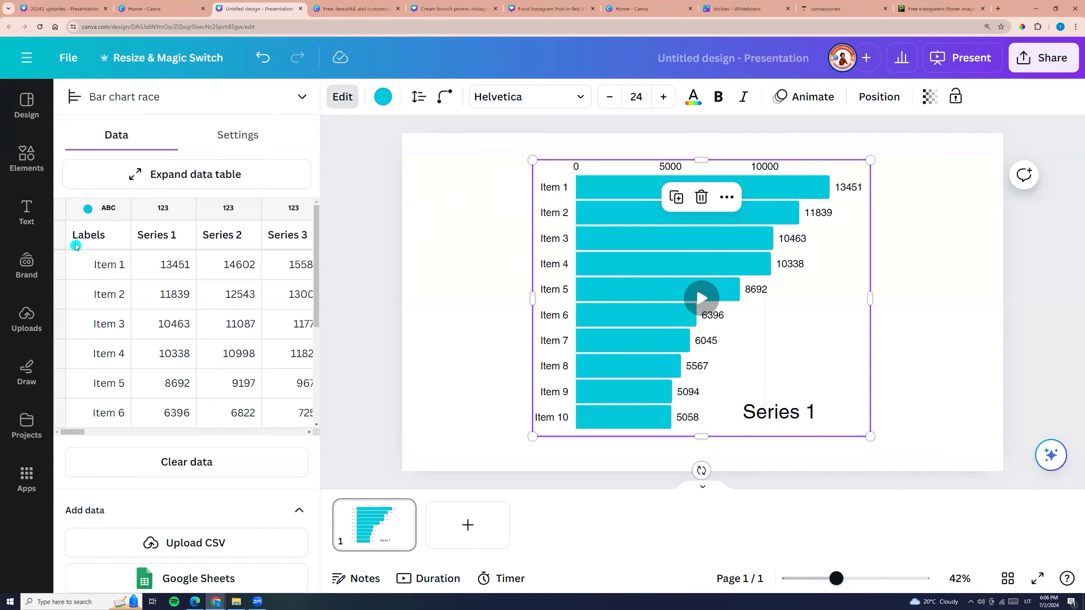
# Recolour the bar chart race with the purple from the Canva AI brand palette
pyautogui.scroll(-4, 107, 345)
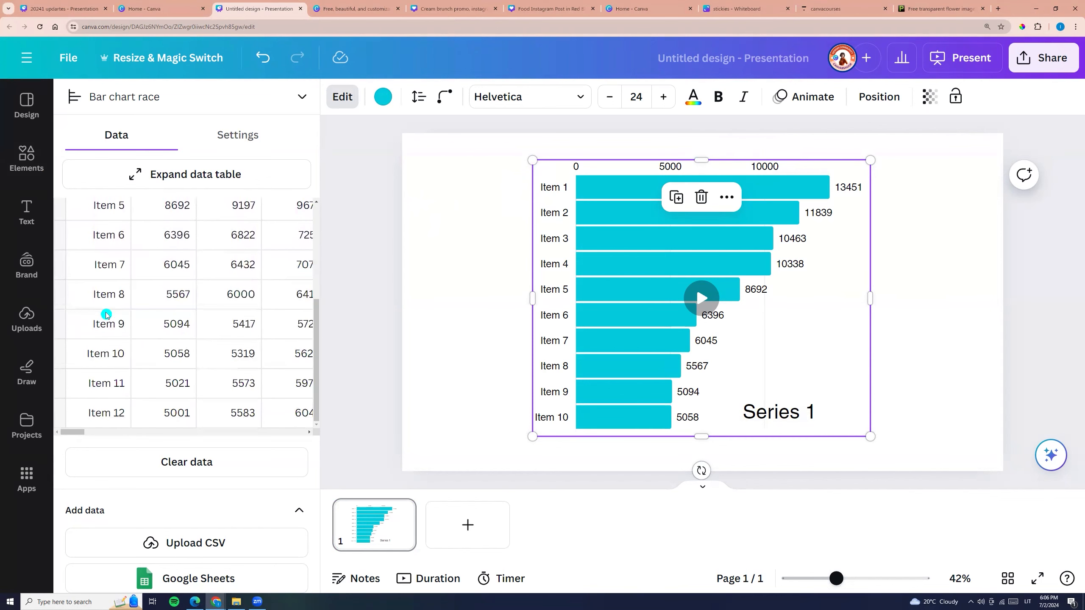
pyautogui.click(383, 97)
pyautogui.click(122, 364)
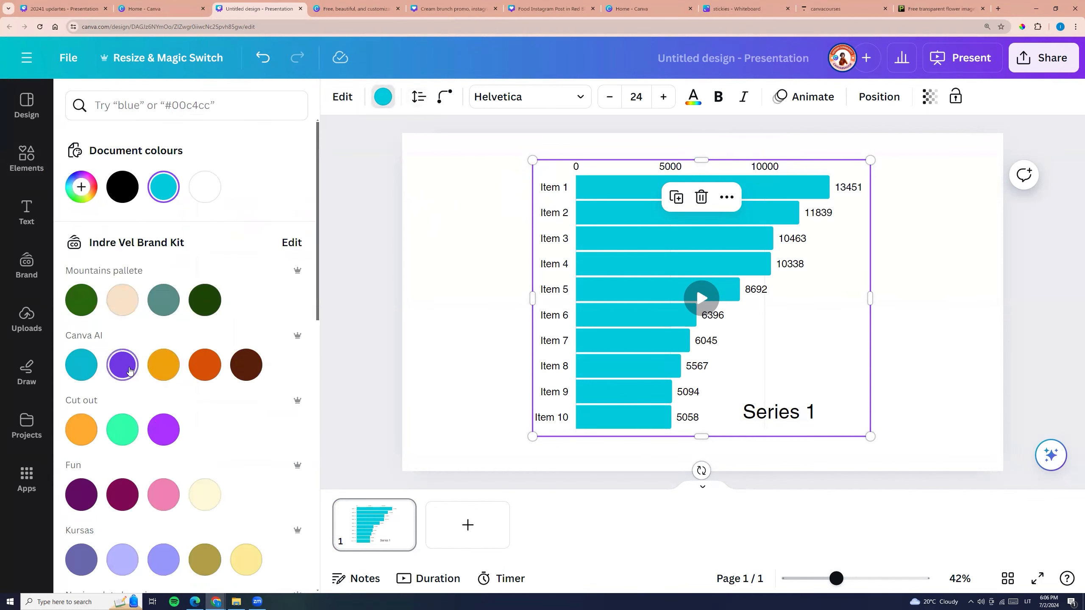
# Look through the bar chart race's settings and return to its data table
pyautogui.click(342, 97)
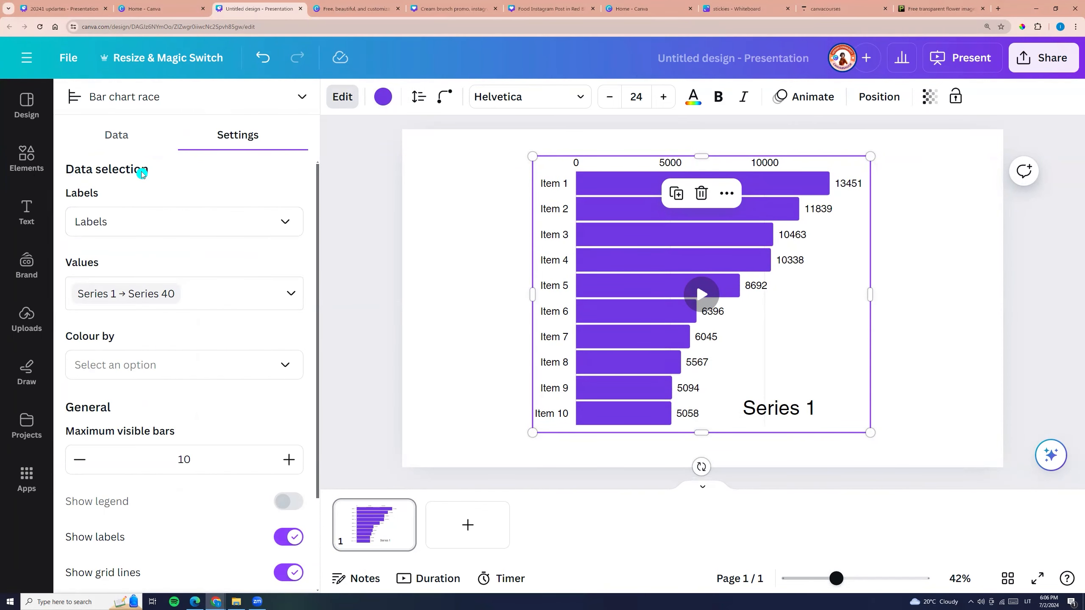
pyautogui.scroll(-3, 136, 307)
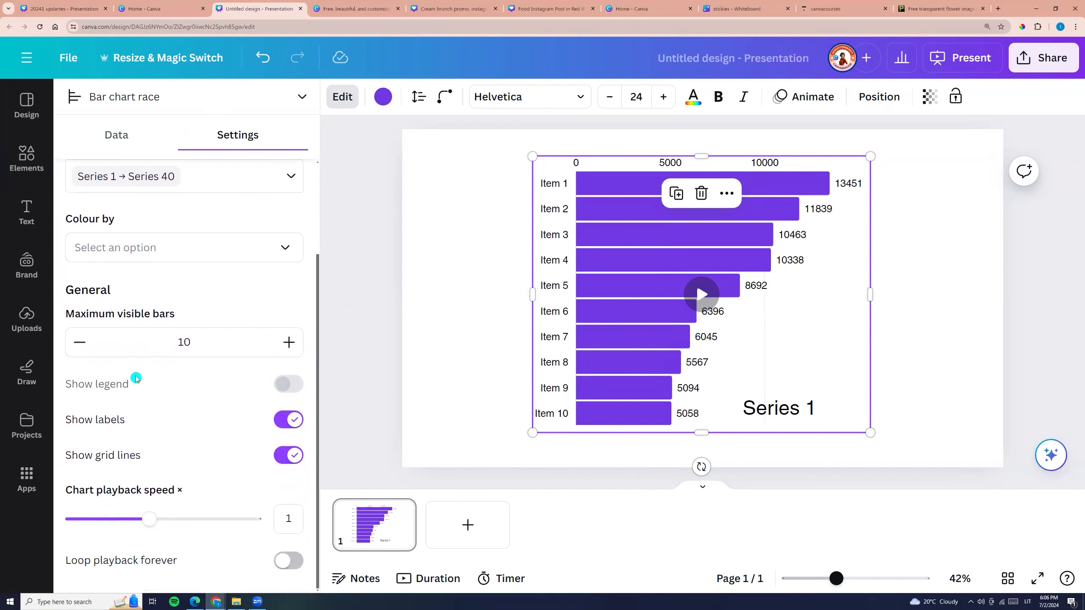
pyautogui.scroll(3, 154, 363)
pyautogui.click(128, 142)
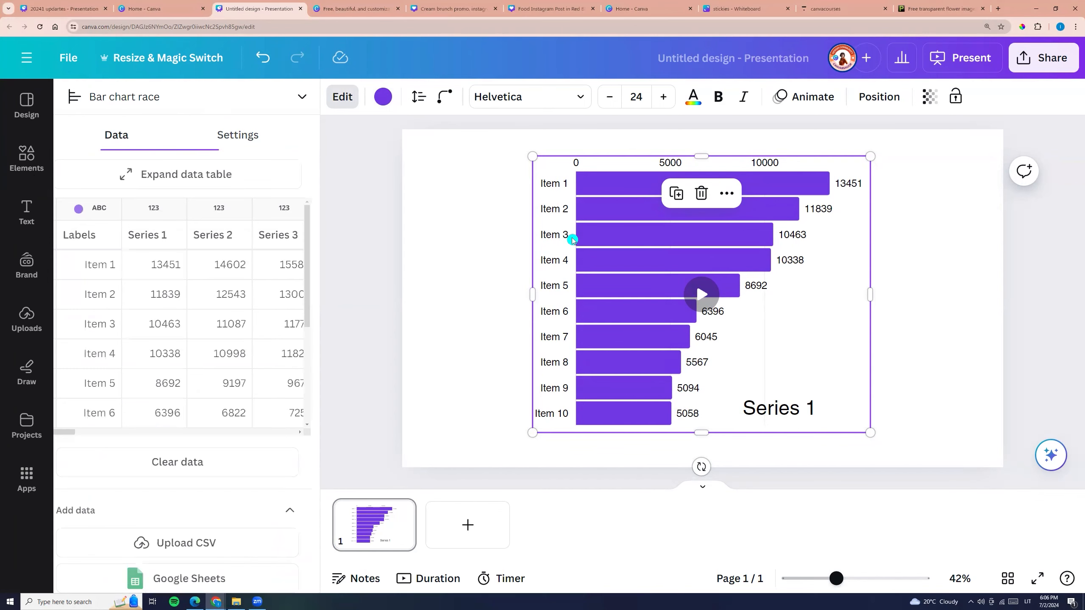
# Present the design full screen and play the bar chart race animation
pyautogui.click(965, 58)
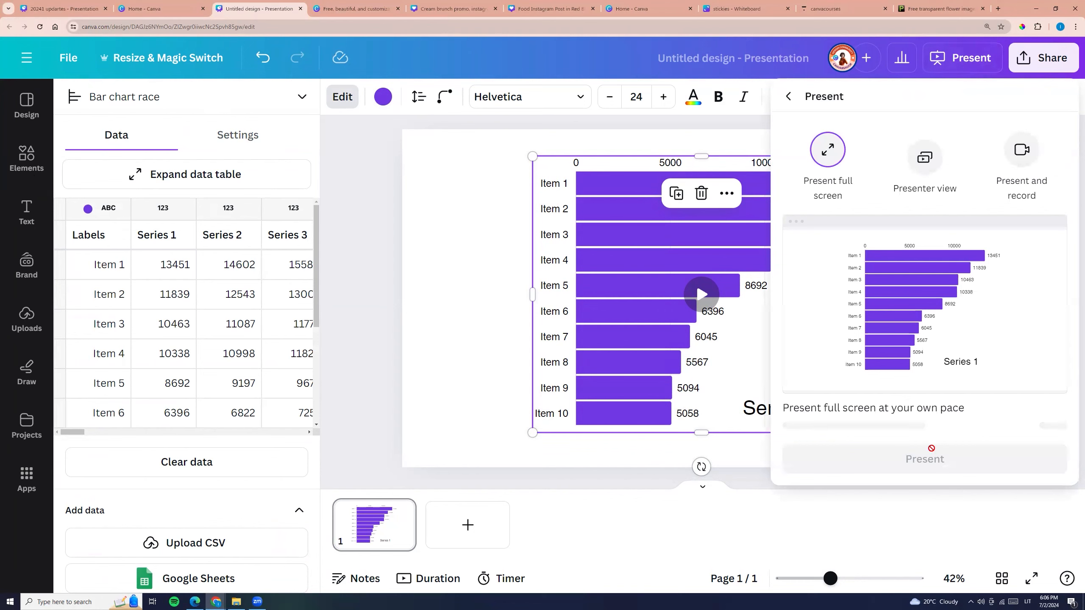
pyautogui.click(935, 454)
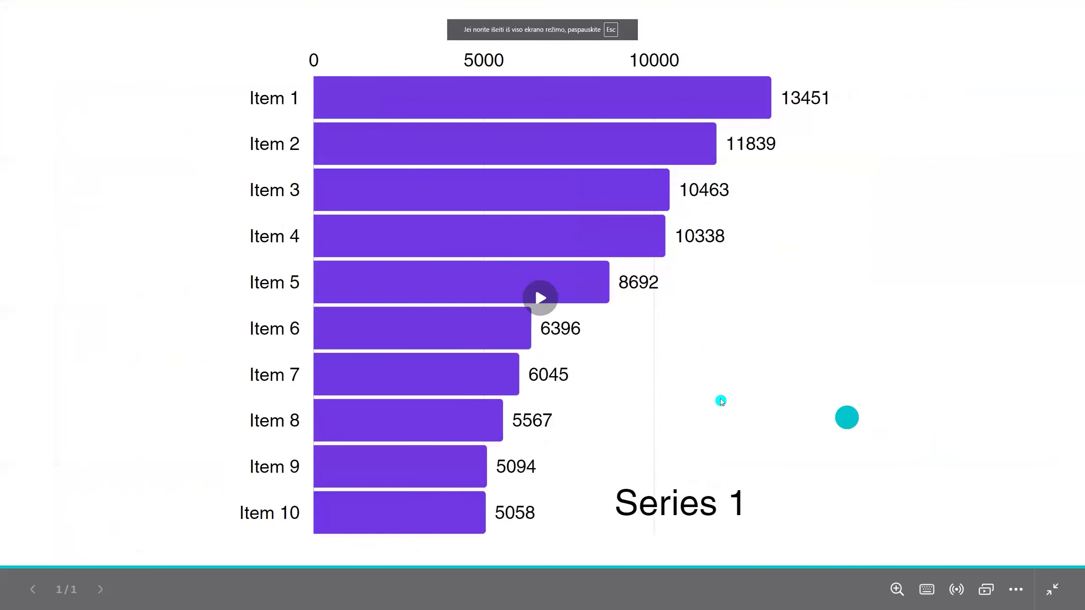
pyautogui.click(542, 298)
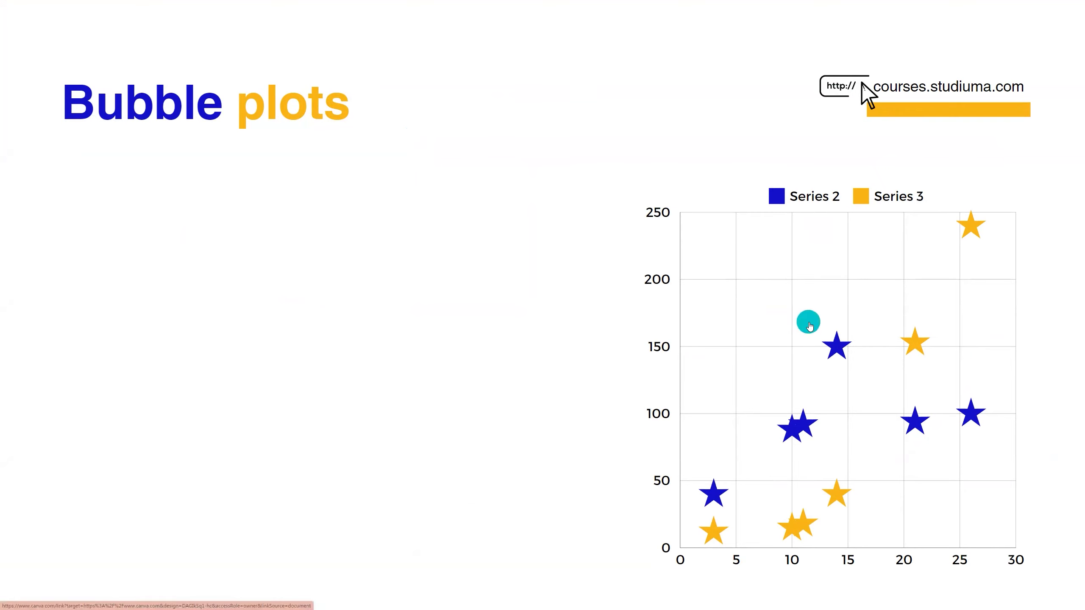
# Return to the untitled presentation, add a second page and place a scatterplot chart slightly left of the page centre
pyautogui.click(806, 320)
pyautogui.click(308, 9)
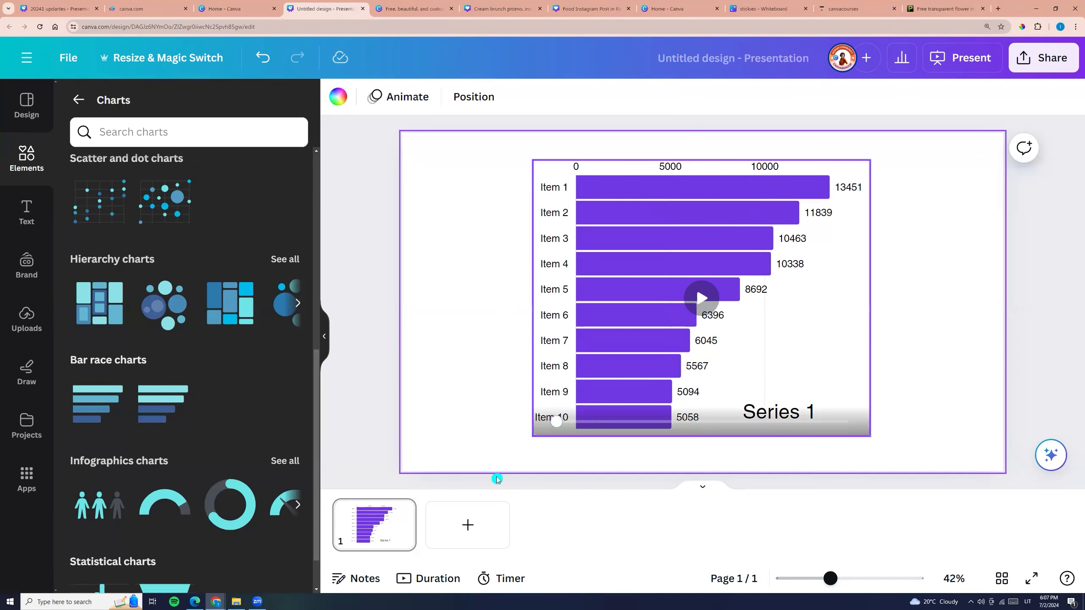
pyautogui.click(483, 525)
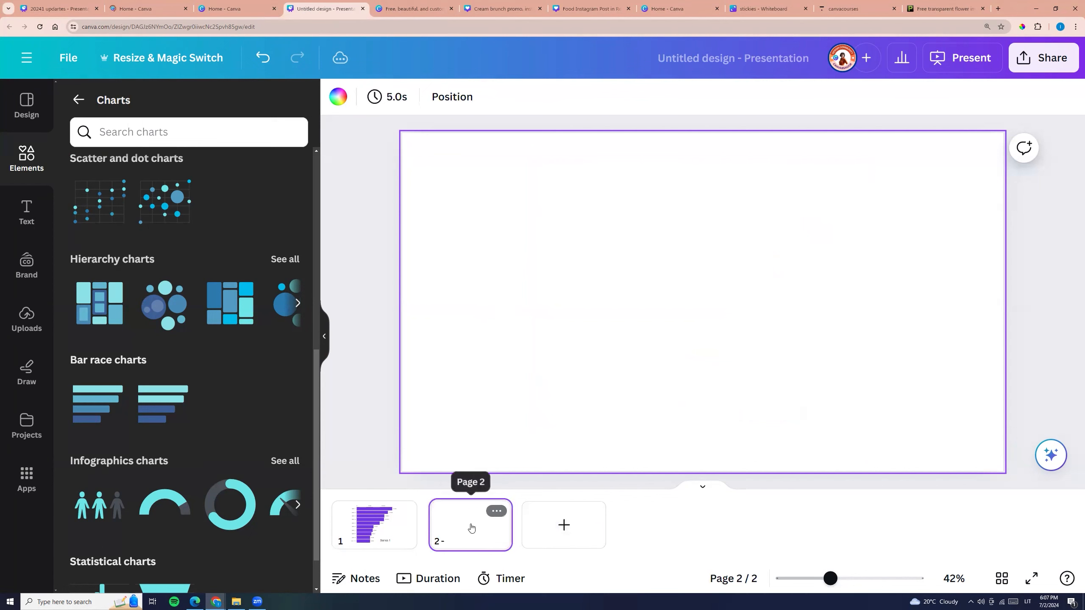
pyautogui.scroll(5, 204, 407)
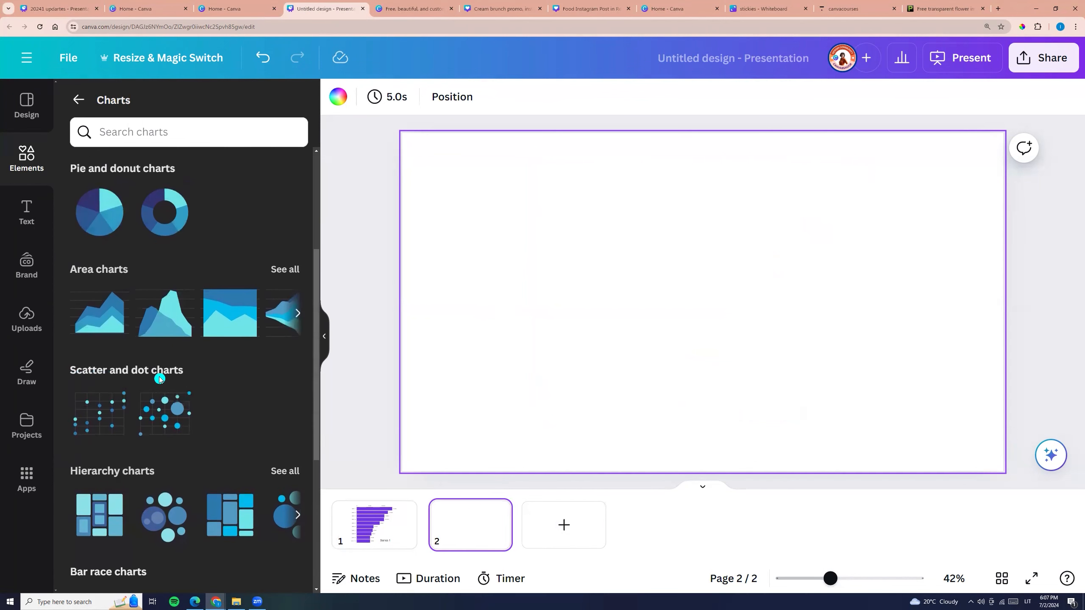
pyautogui.click(113, 418)
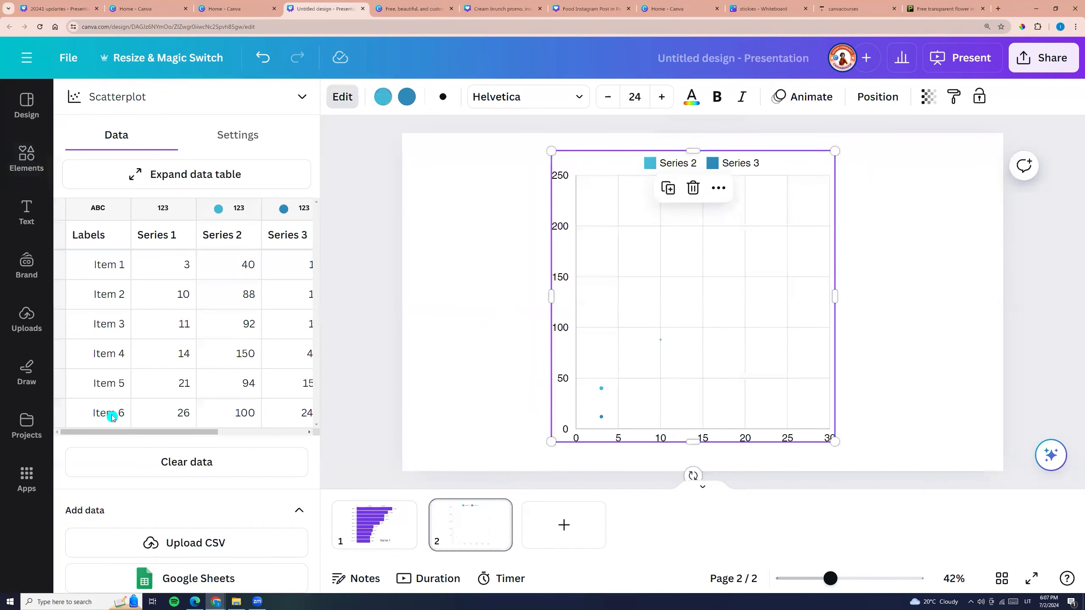
pyautogui.moveTo(649, 281); pyautogui.dragTo(603, 287)
pyautogui.click(590, 269)
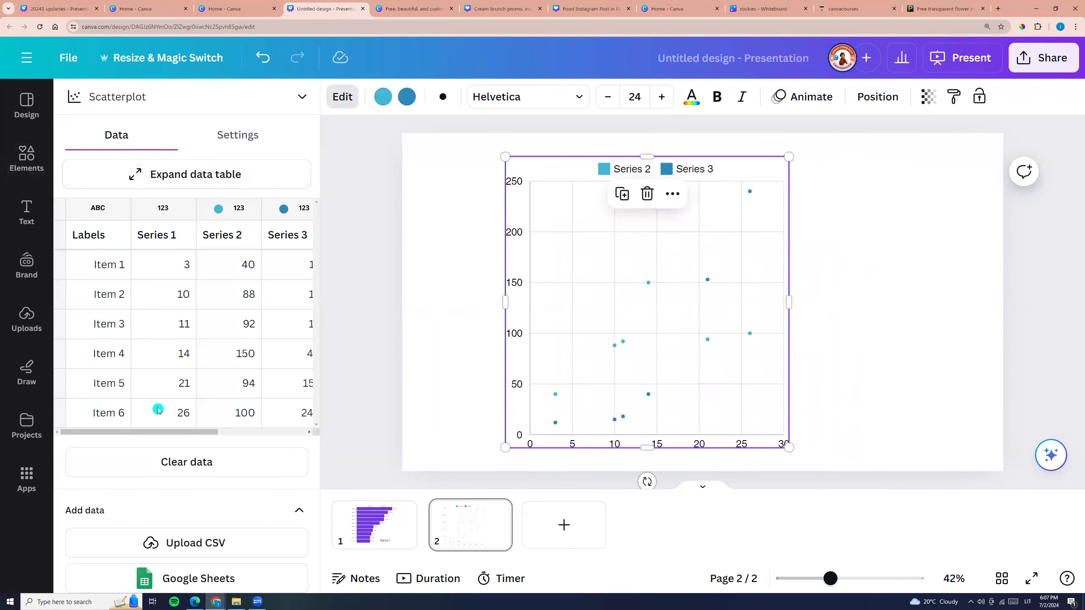
# Relabel the first four rows of the scatterplot data as 2021, 2022, 2023 and 2024
pyautogui.click(115, 264)
pyautogui.write('2021')
pyautogui.click(115, 294)
pyautogui.write('2022')
pyautogui.click(118, 324)
pyautogui.write('2023')
pyautogui.click(117, 353)
pyautogui.write('2024')
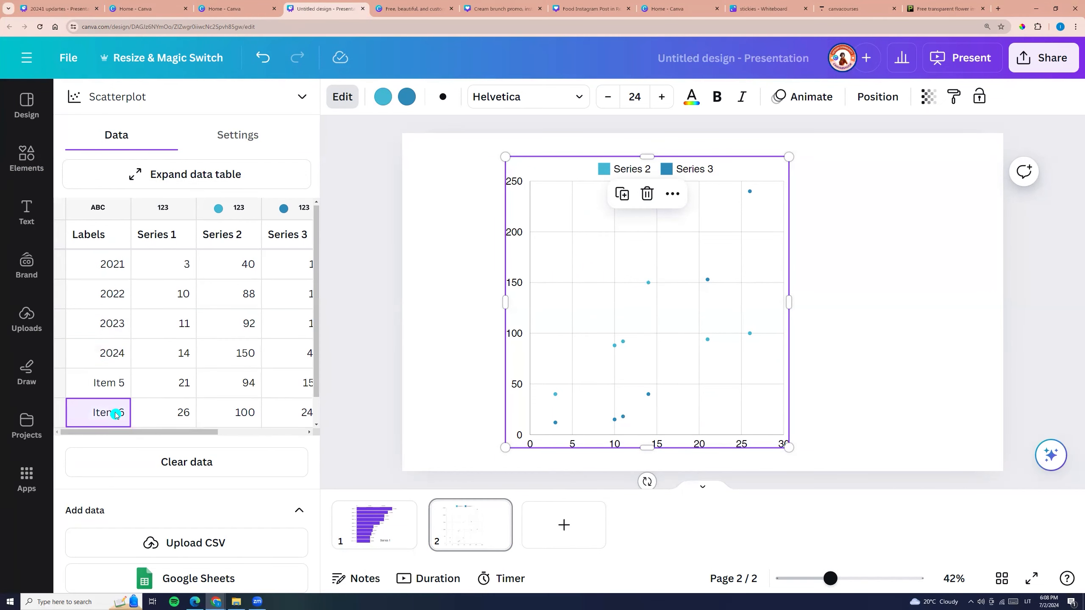
# Clear the Item 6 row from the scatterplot data and relabel the Item 5 row as 2025
pyautogui.press('Delete')
pyautogui.press('Tab')
pyautogui.press('Delete')
pyautogui.press('Tab')
pyautogui.press('Delete')
pyautogui.press('Tab')
pyautogui.press('Delete')
pyautogui.click(112, 383)
pyautogui.write('2025')
pyautogui.click(189, 411)
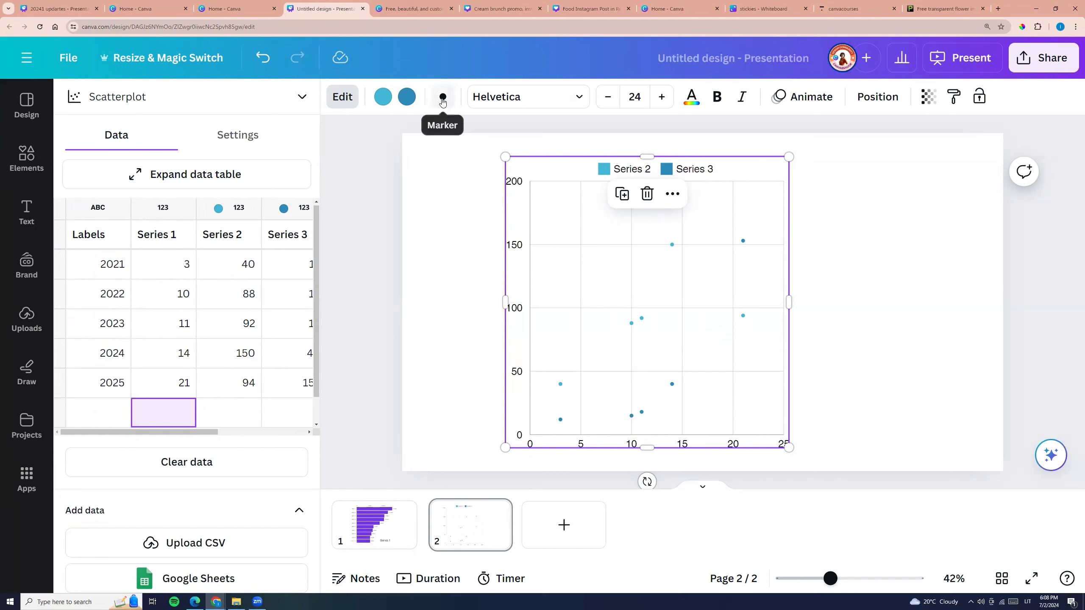
# Set the scatterplot's marker size to 24
pyautogui.click(443, 97)
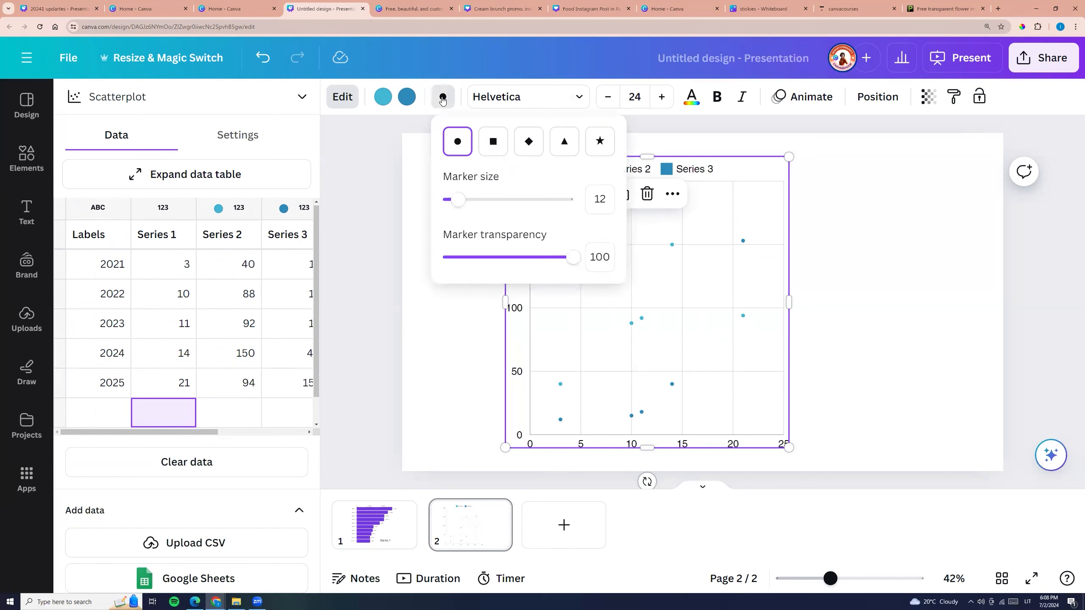
pyautogui.moveTo(458, 200)
pyautogui.mouseDown()
pyautogui.moveTo(528, 202)
pyautogui.moveTo(473, 200)
pyautogui.mouseUp()
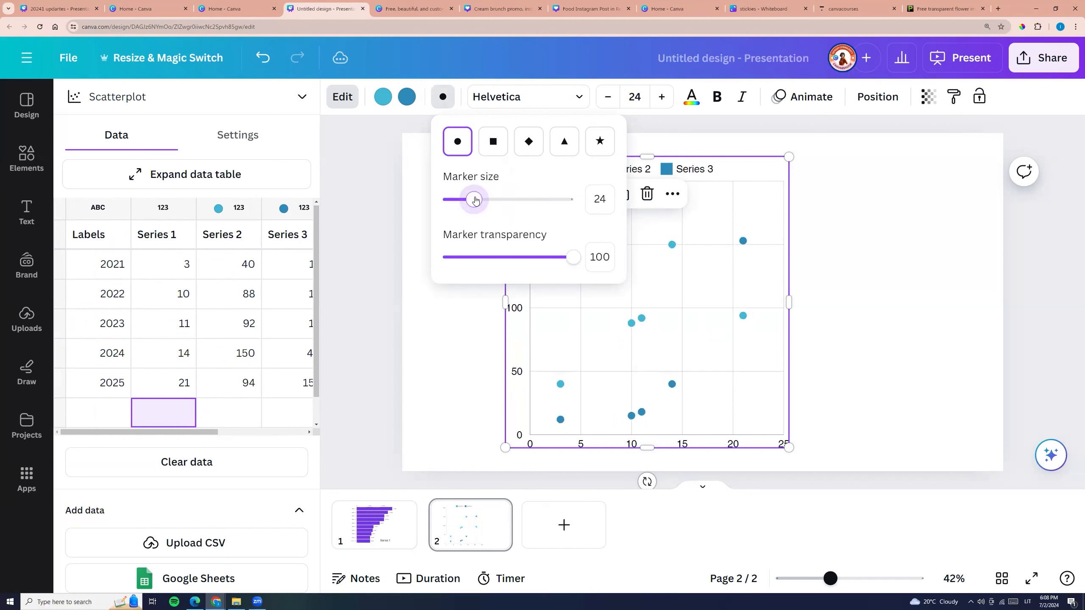
# Enlarge the scatterplot's markers and change their shape through square, diamond and triangle to star
pyautogui.click(492, 144)
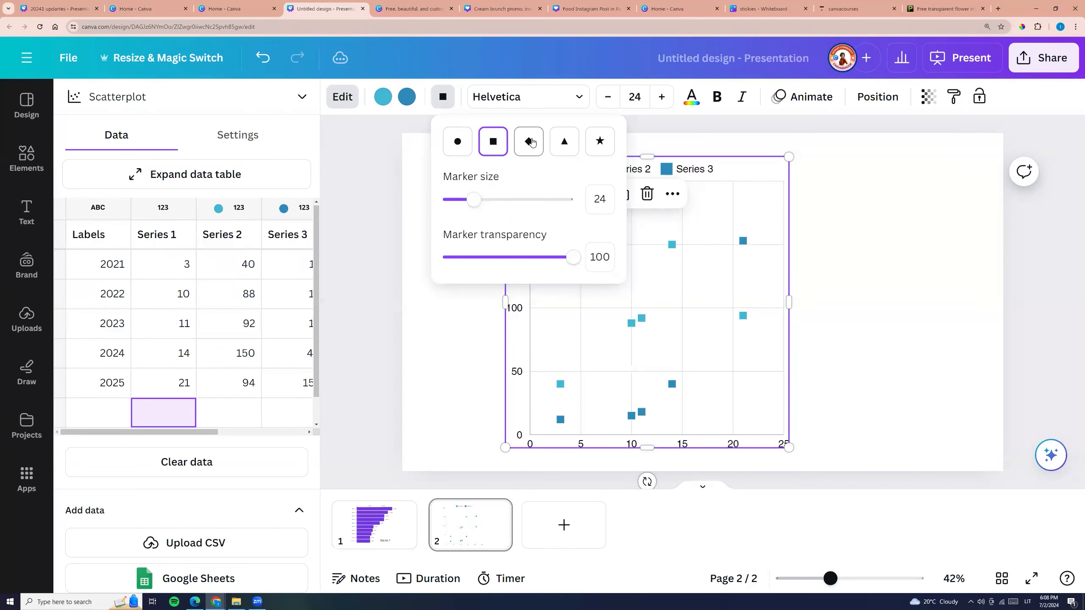
pyautogui.click(529, 143)
pyautogui.click(564, 148)
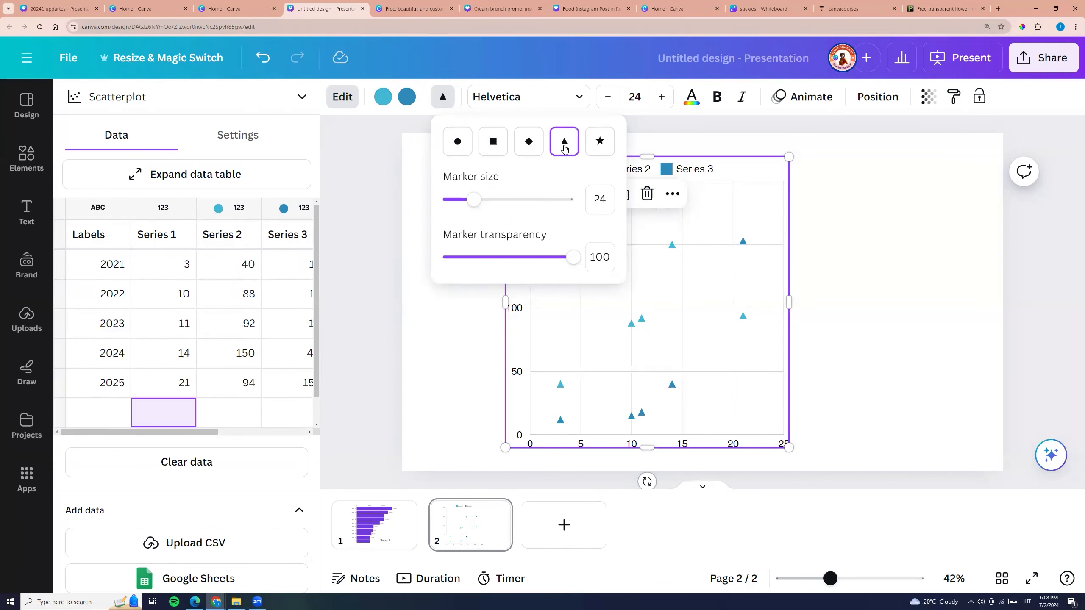
pyautogui.moveTo(473, 200); pyautogui.dragTo(498, 200)
pyautogui.click(600, 141)
# Recolour the scatterplot's Series 2 and Series 3 markers with other preset colours
pyautogui.click(406, 97)
pyautogui.click(205, 365)
pyautogui.click(383, 97)
pyautogui.click(122, 365)
pyautogui.click(406, 97)
pyautogui.click(163, 365)
pyautogui.click(438, 267)
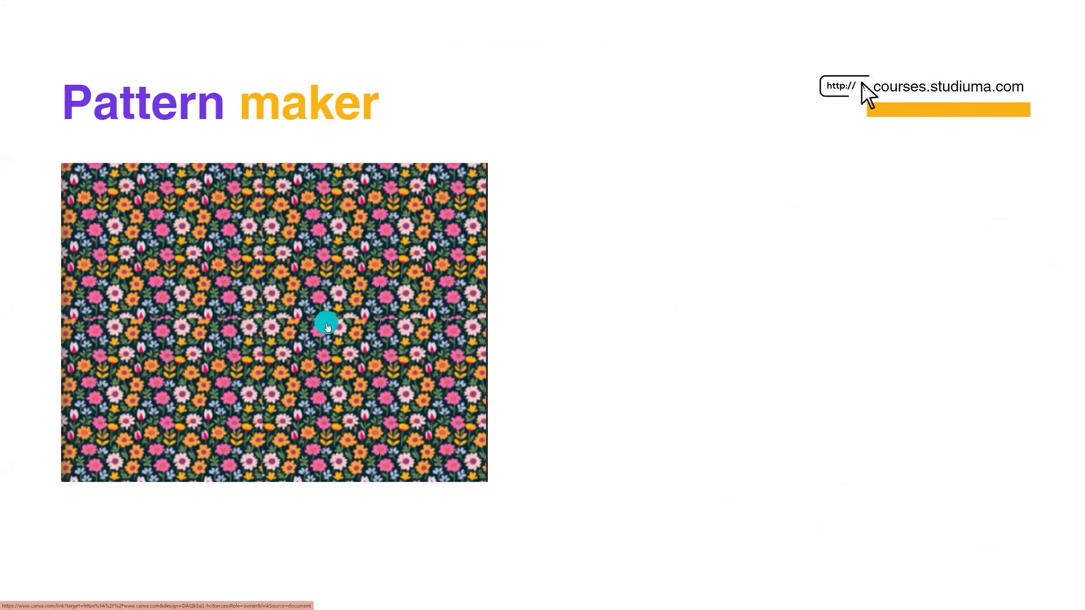
# Follow the link on the Pattern maker slide and create a blank Instagram Post (Square) design
pyautogui.click(327, 326)
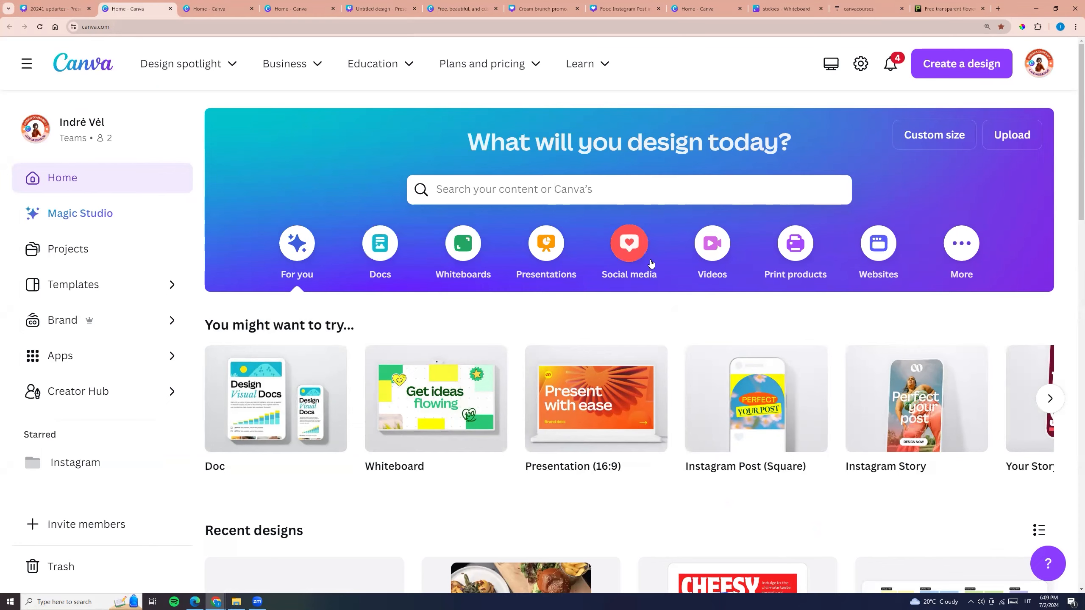
pyautogui.click(637, 258)
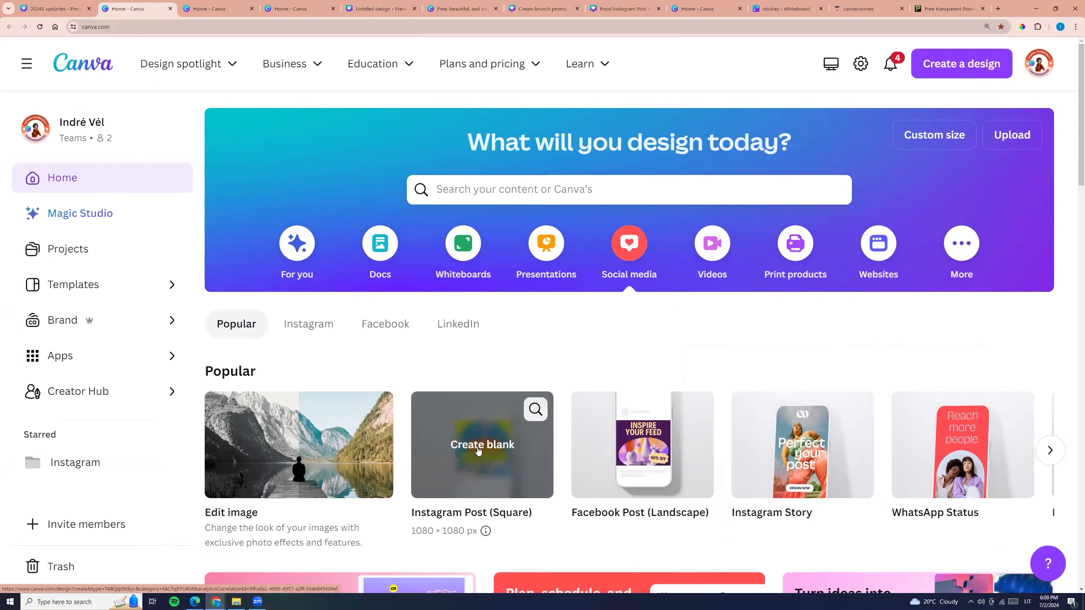
pyautogui.click(478, 451)
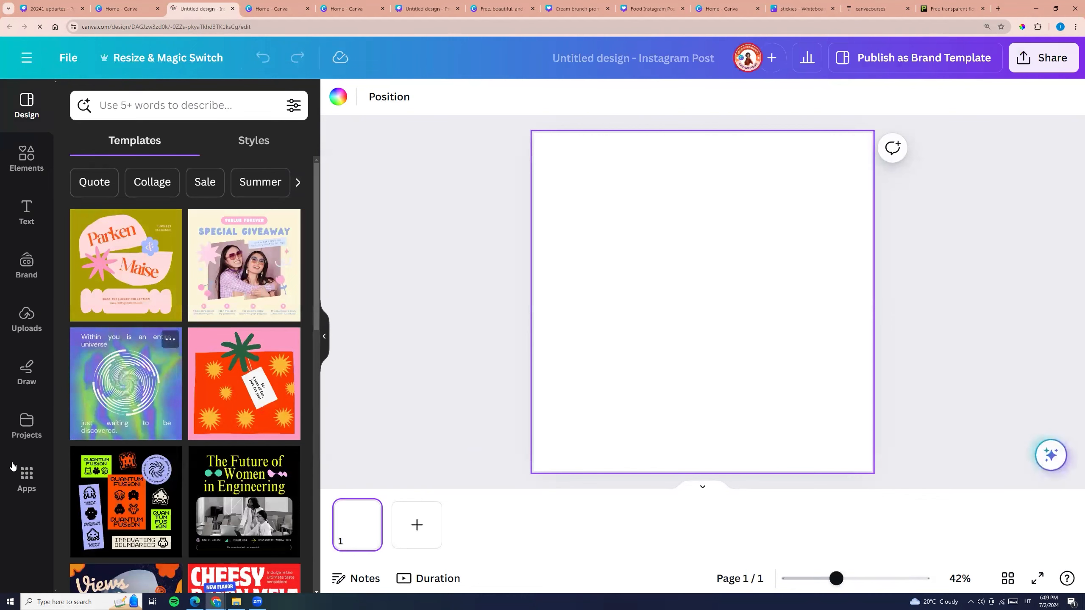
# Find the Pattern Maker app by searching "pattern maker" and open it from its app details
pyautogui.click(28, 471)
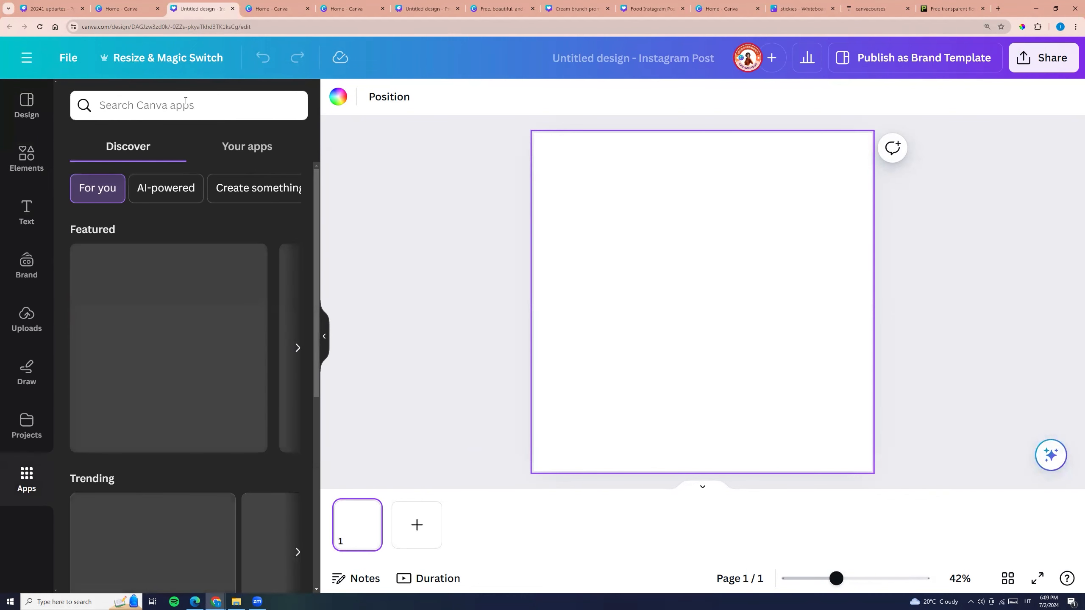
pyautogui.write('pattern maker')
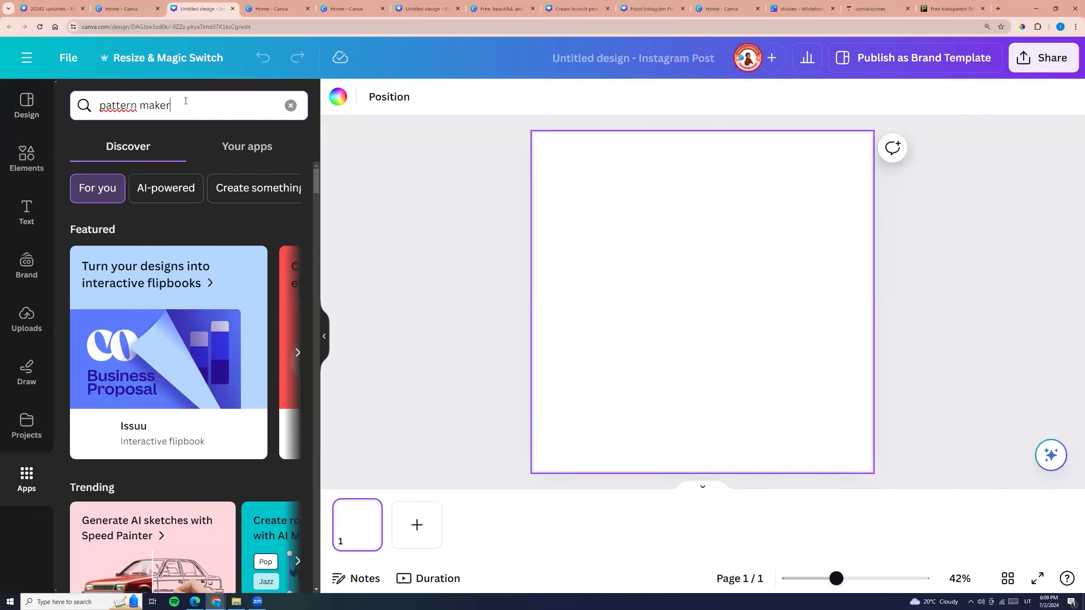
pyautogui.press('Return')
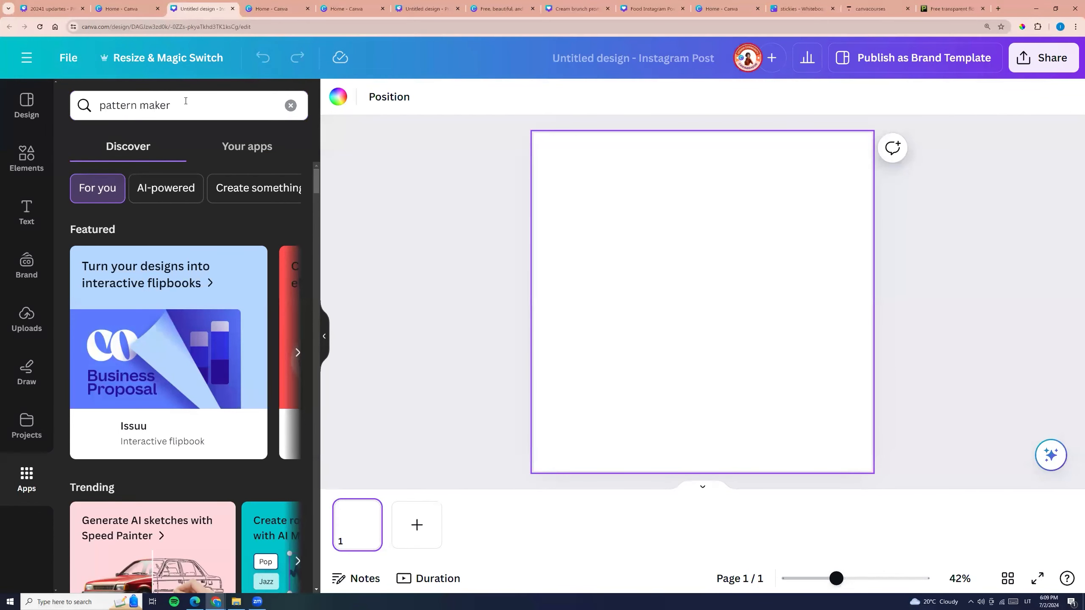
pyautogui.click(104, 143)
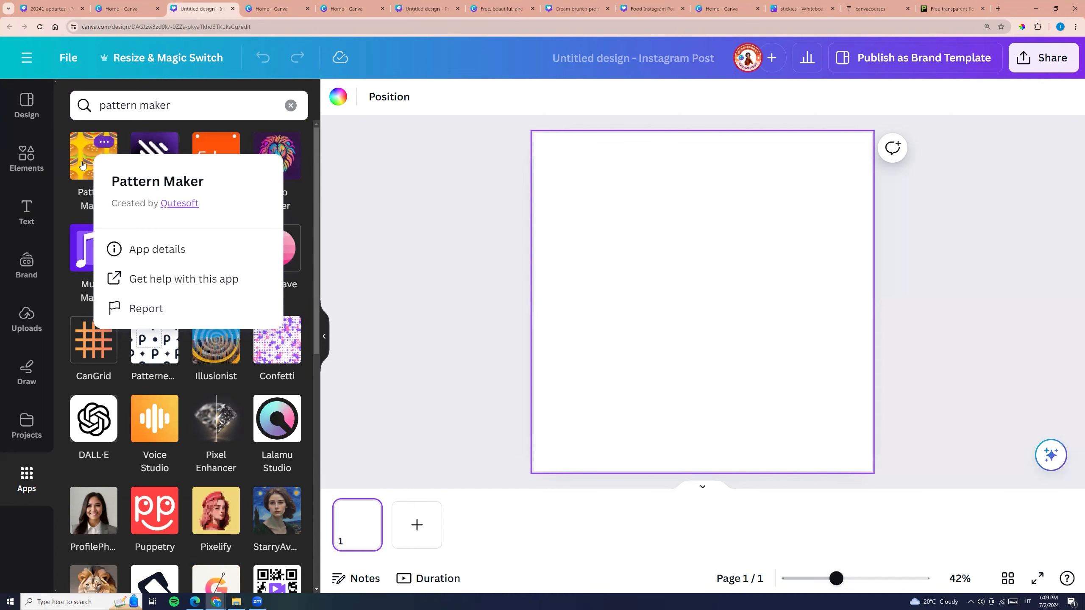
pyautogui.click(157, 249)
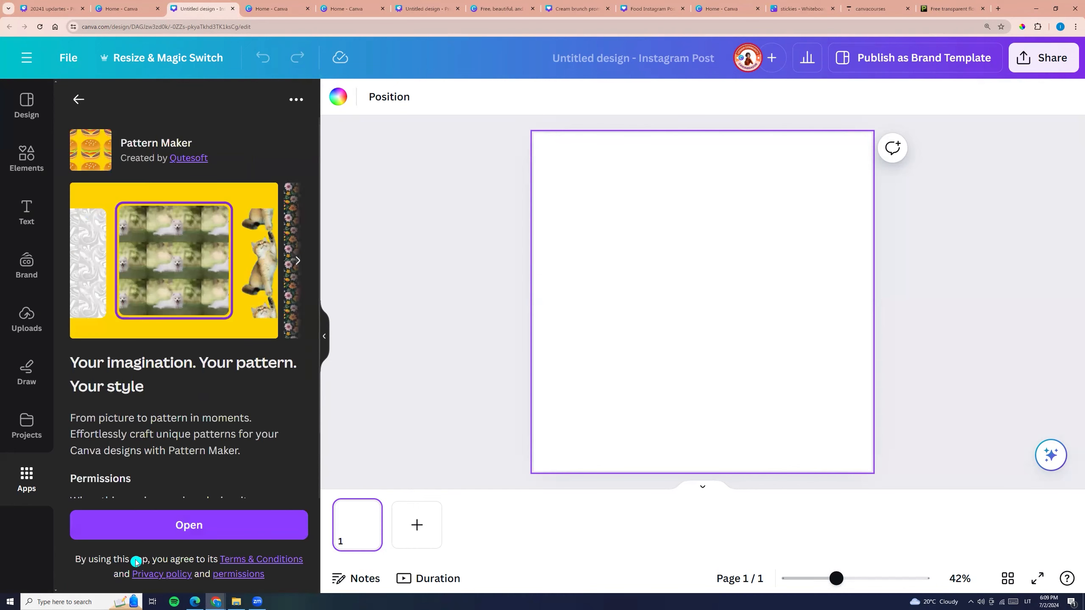
pyautogui.click(194, 527)
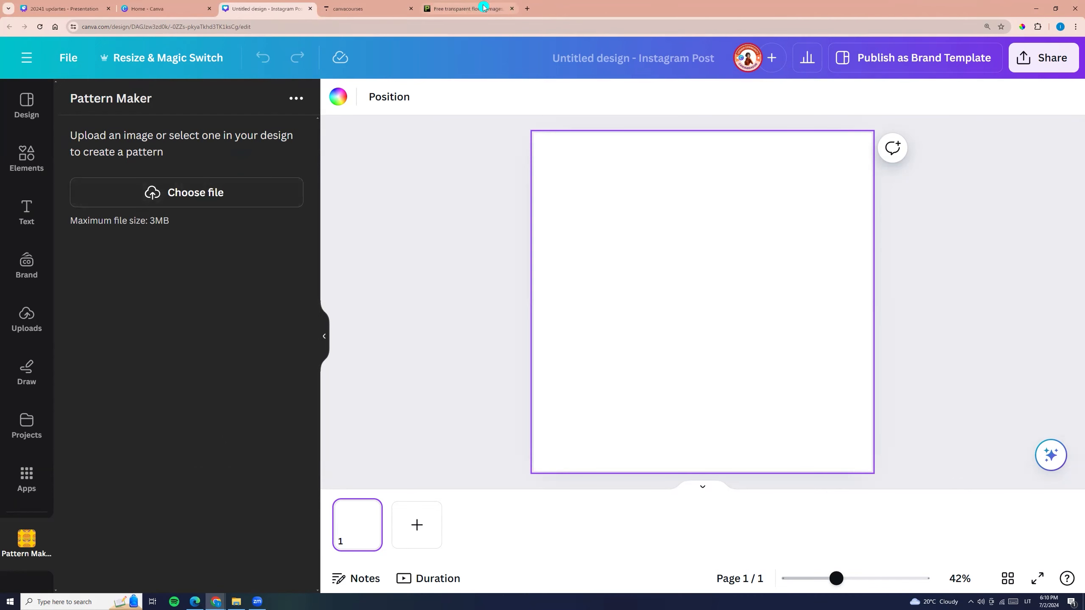
# Switch to the PngAAA flower search results and download the transparent PNG of two pink flowers
pyautogui.click(468, 9)
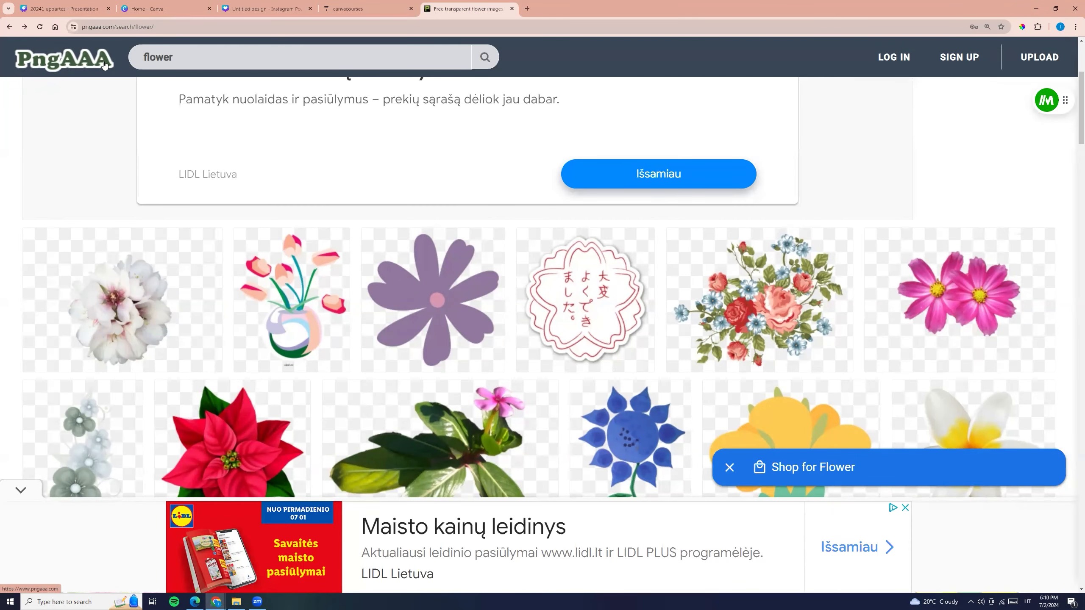
pyautogui.doubleClick(151, 56)
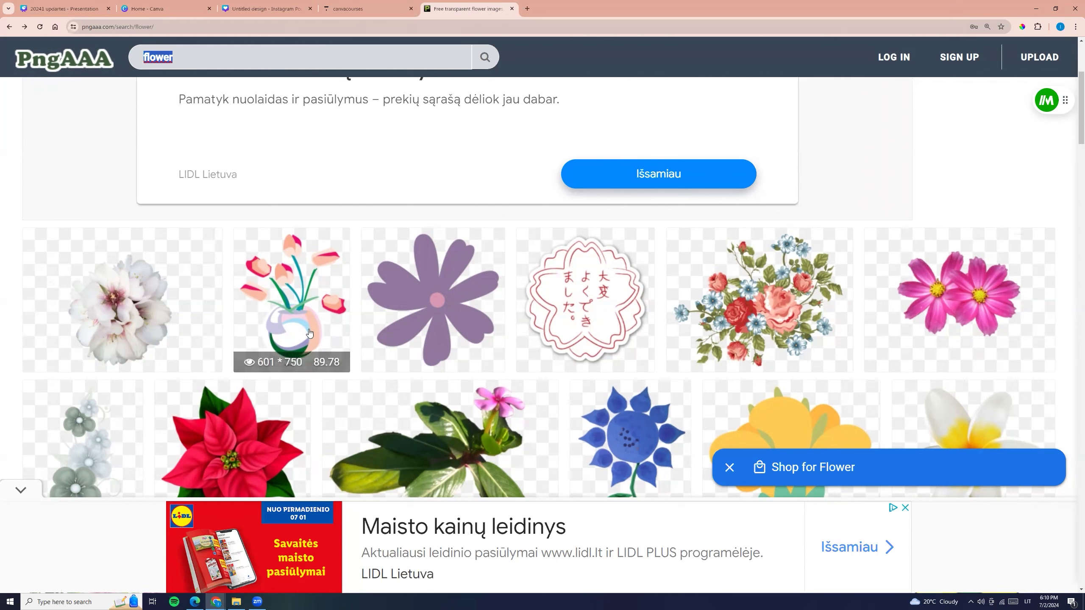
pyautogui.scroll(-1, 855, 224)
pyautogui.scroll(-3, 854, 223)
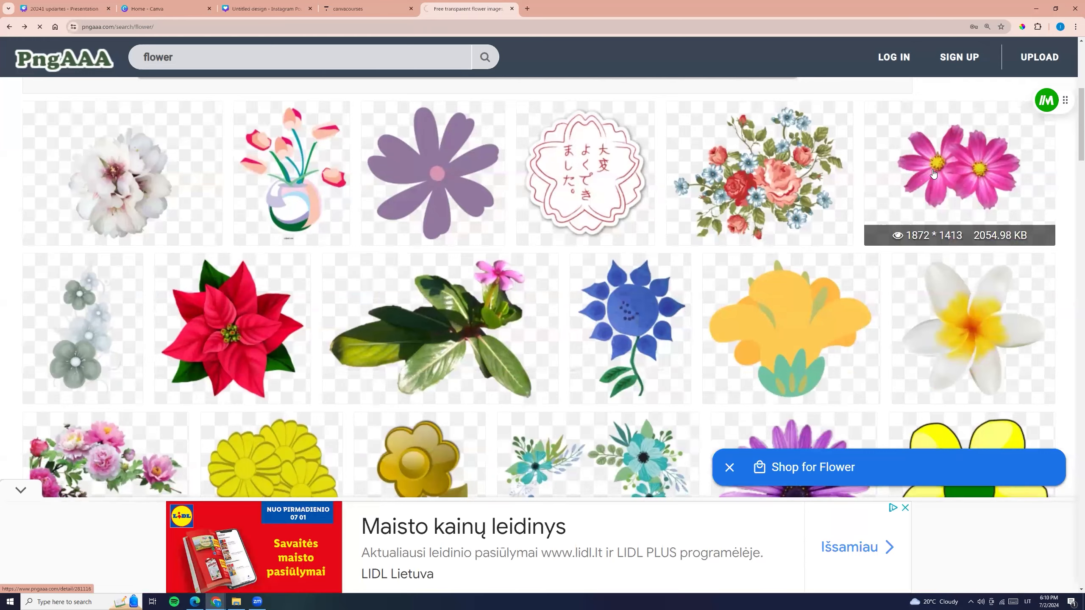
pyautogui.scroll(-3, 731, 399)
pyautogui.scroll(2, 762, 407)
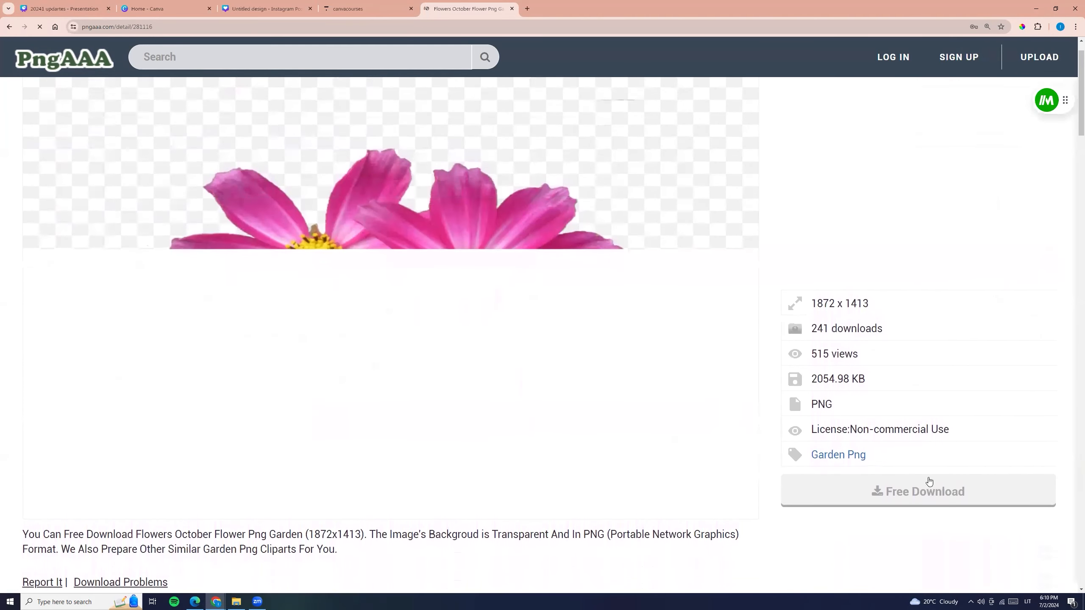
pyautogui.click(952, 500)
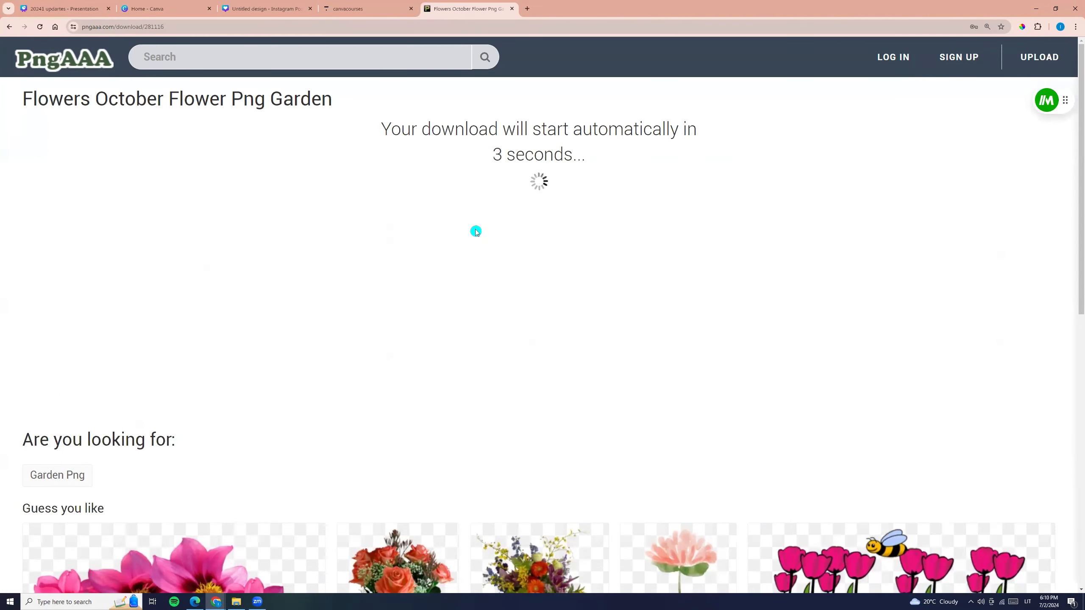
# Return to the Instagram post design and load pngaaa.com-281116.png into Pattern Maker
pyautogui.click(225, 8)
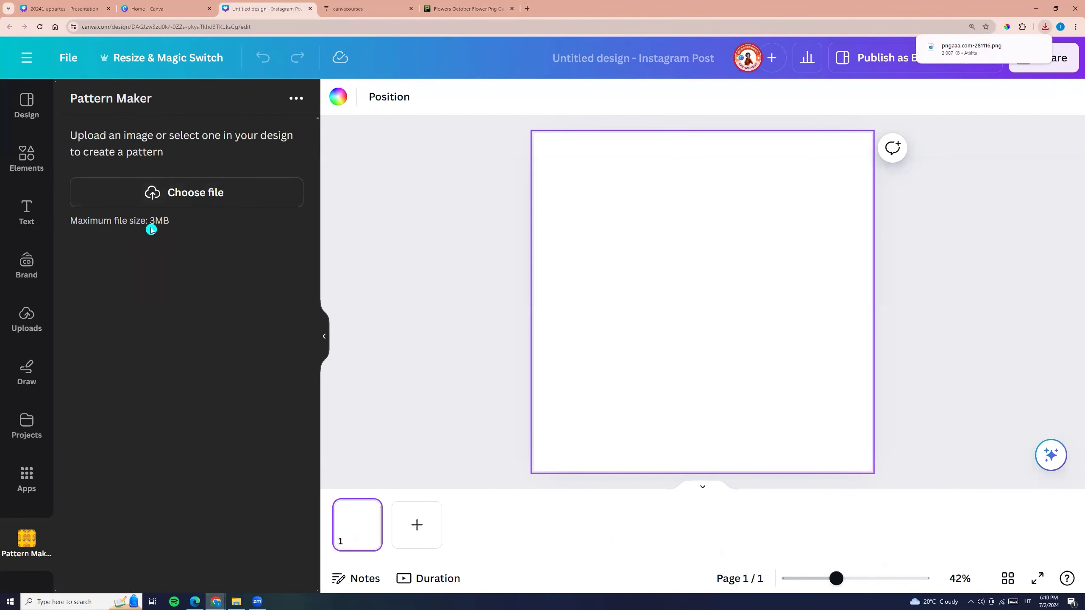
pyautogui.click(186, 192)
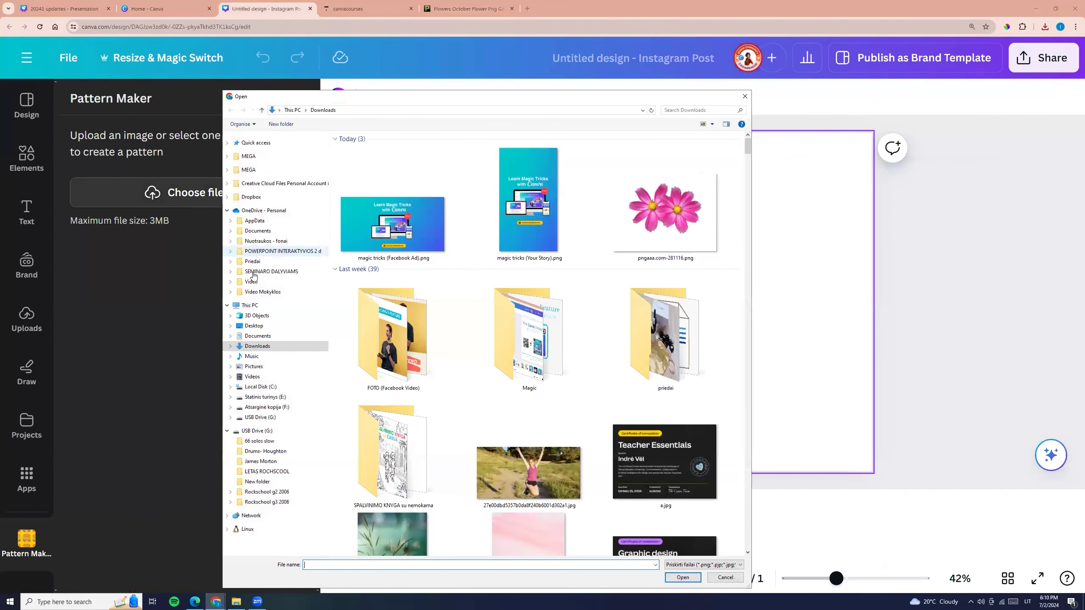
pyautogui.click(662, 221)
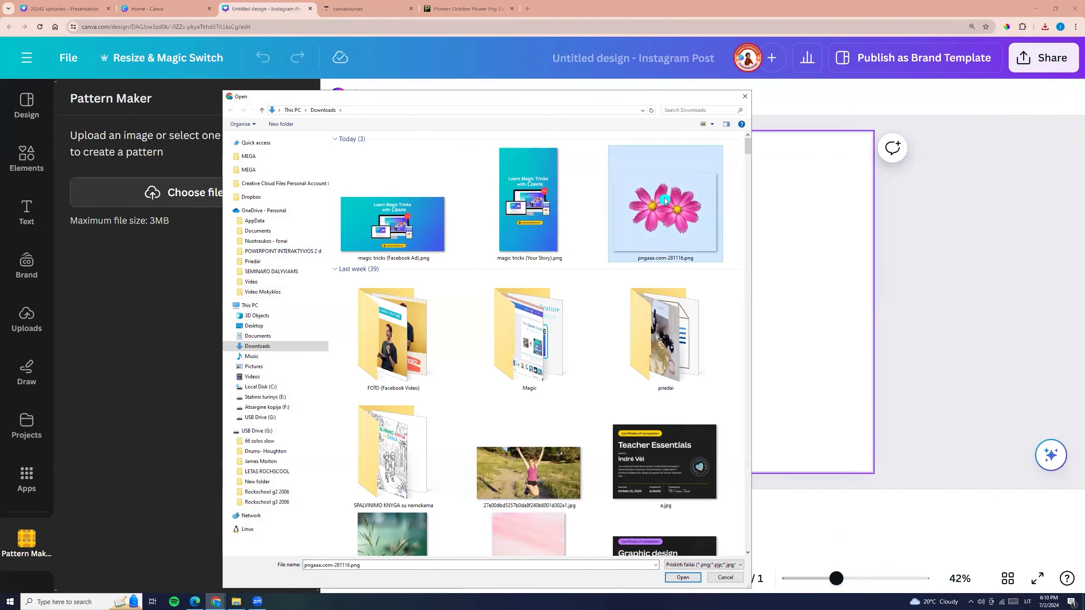
pyautogui.click(683, 577)
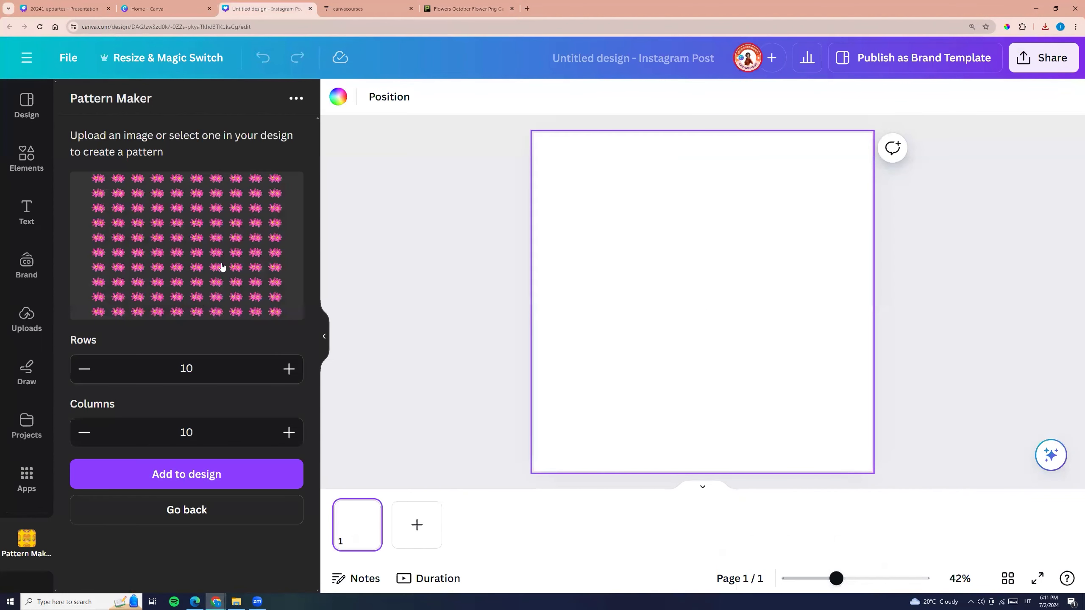
# Reduce the flower pattern to 3 rows
pyautogui.click(84, 369)
pyautogui.click(84, 369)
pyautogui.click(84, 369)
pyautogui.click(84, 369)
pyautogui.click(84, 369)
pyautogui.click(84, 369)
pyautogui.click(84, 369)
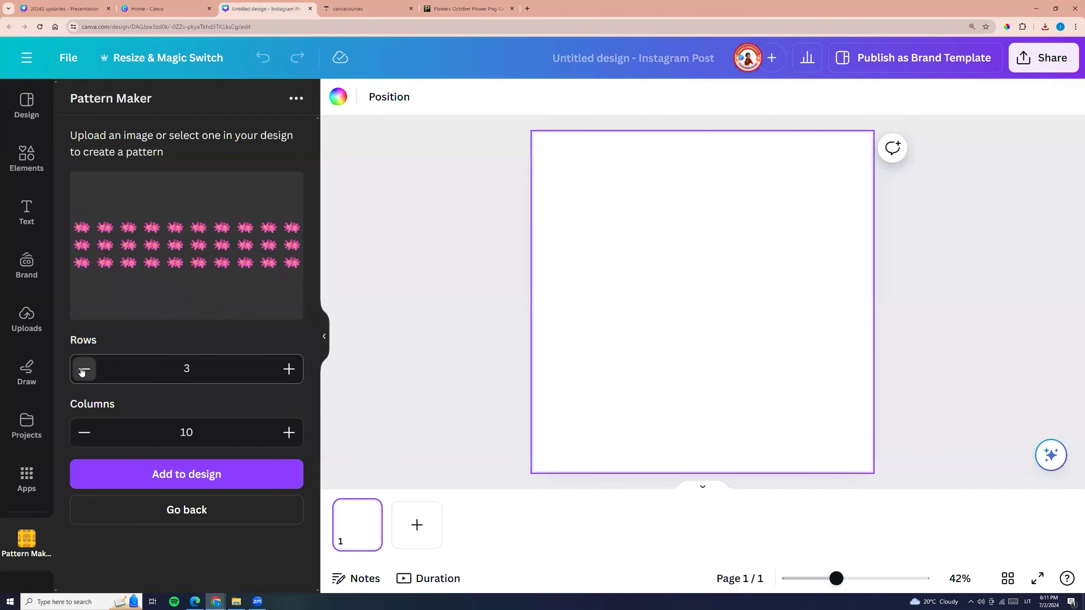
# Set the flower pattern's rows to 11
pyautogui.click(298, 369)
pyautogui.click(298, 369)
pyautogui.click(298, 369)
pyautogui.click(297, 369)
pyautogui.click(297, 369)
pyautogui.click(298, 369)
pyautogui.click(297, 369)
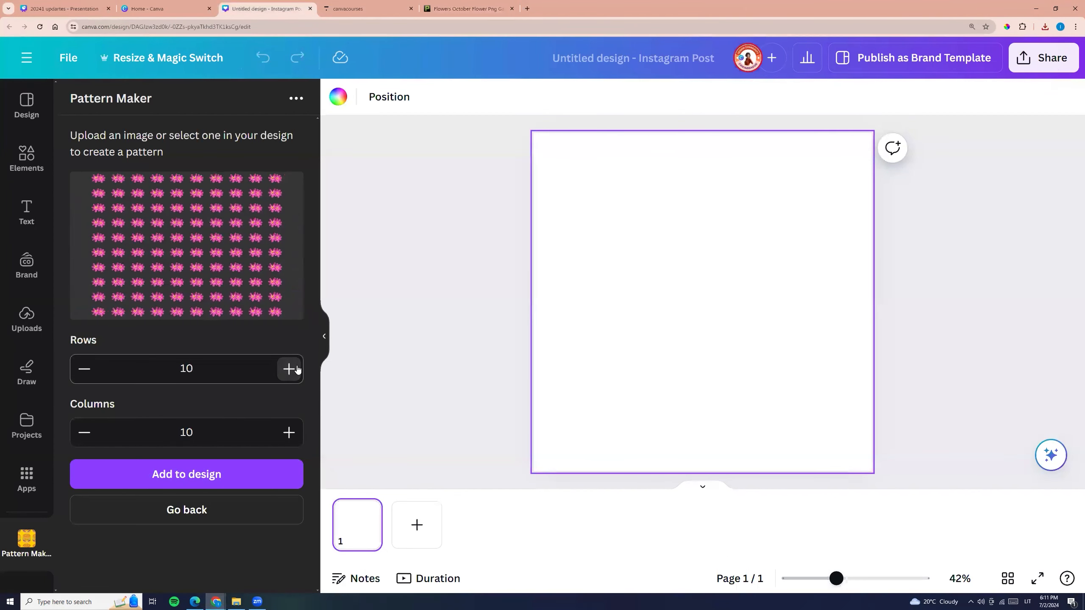
pyautogui.click(298, 368)
# Reduce the flower pattern to 3 columns
pyautogui.click(85, 432)
pyautogui.click(85, 432)
pyautogui.click(84, 432)
pyautogui.click(85, 432)
pyautogui.click(85, 432)
pyautogui.click(85, 432)
pyautogui.click(85, 432)
# Set the flower pattern's columns to 11
pyautogui.click(289, 432)
pyautogui.click(289, 432)
pyautogui.click(288, 433)
pyautogui.click(289, 432)
pyautogui.click(288, 433)
pyautogui.click(289, 432)
pyautogui.click(289, 433)
pyautogui.click(288, 433)
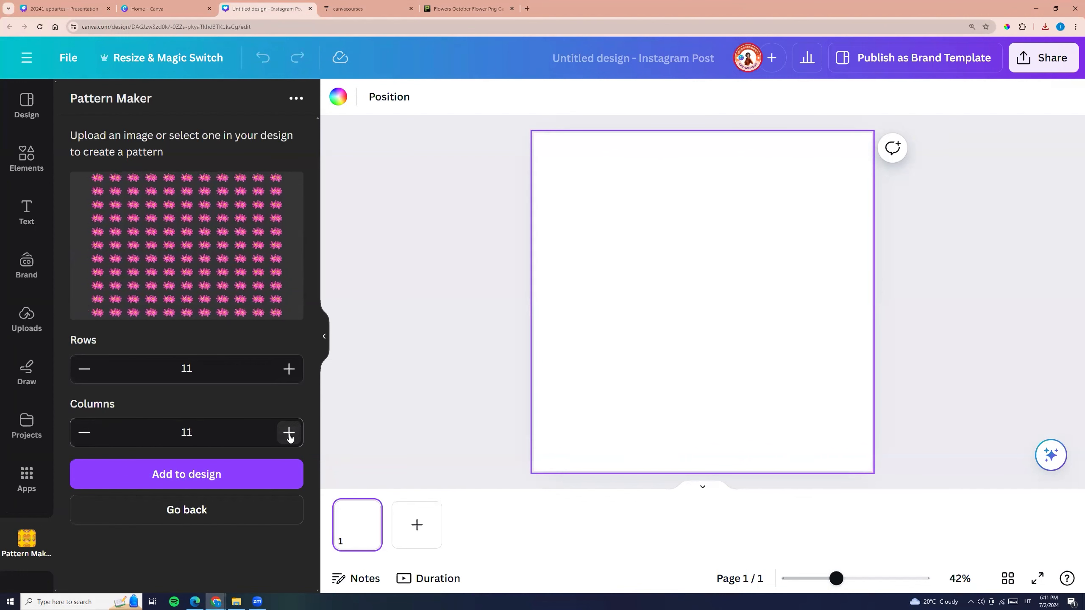
# Add the flower pattern to the Instagram post and enlarge it from opposite corners to cover the page
pyautogui.click(187, 484)
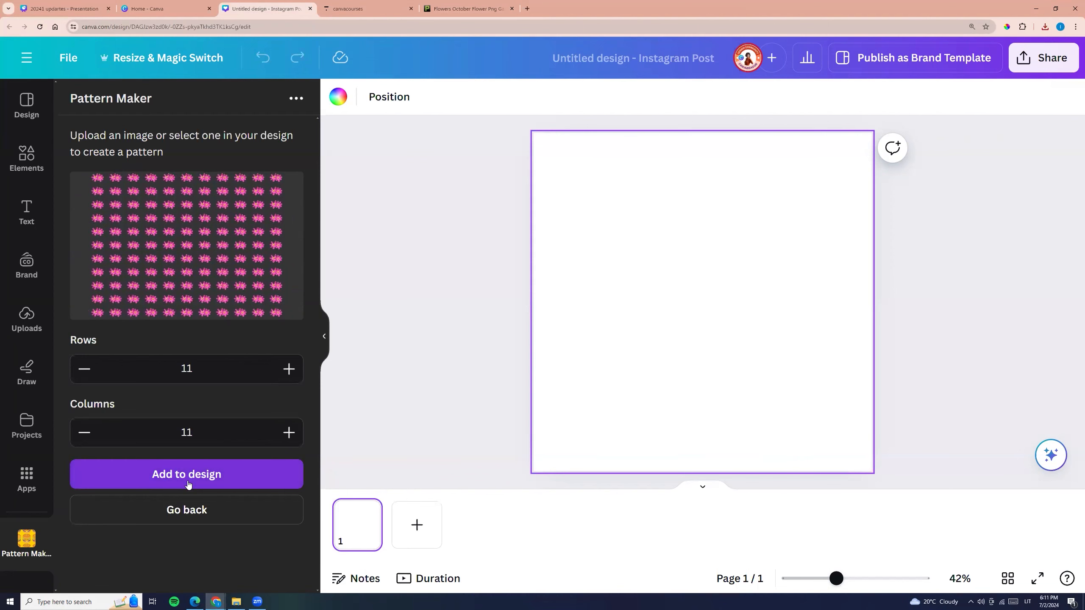
pyautogui.moveTo(635, 250); pyautogui.dragTo(478, 77)
pyautogui.moveTo(770, 353); pyautogui.dragTo(936, 477)
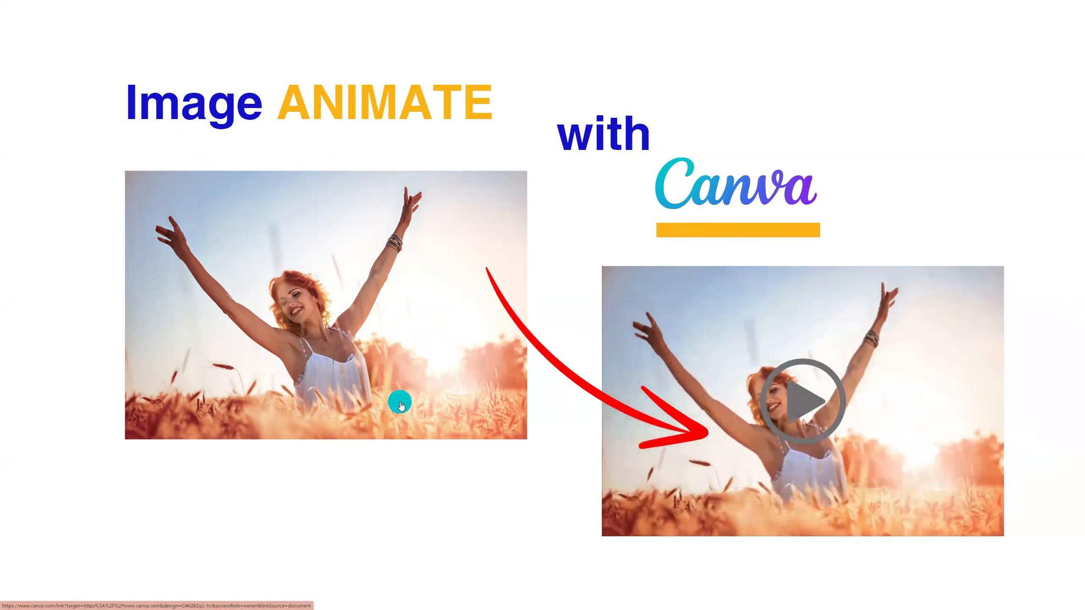
# Follow the link on the Image Animate slide and create a blank Facebook Post (Landscape) design
pyautogui.click(401, 406)
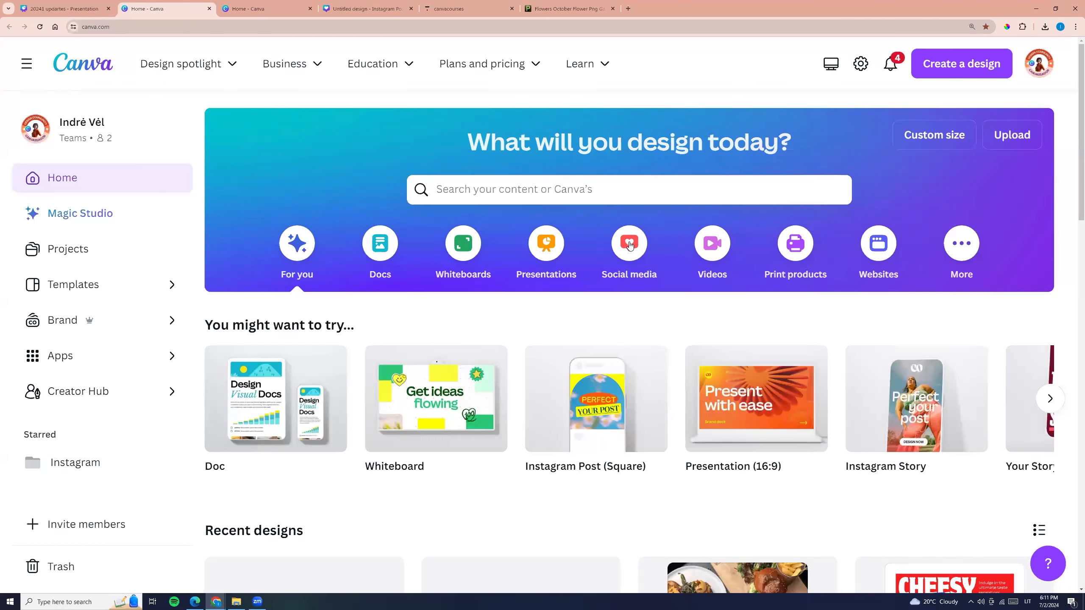
pyautogui.click(630, 245)
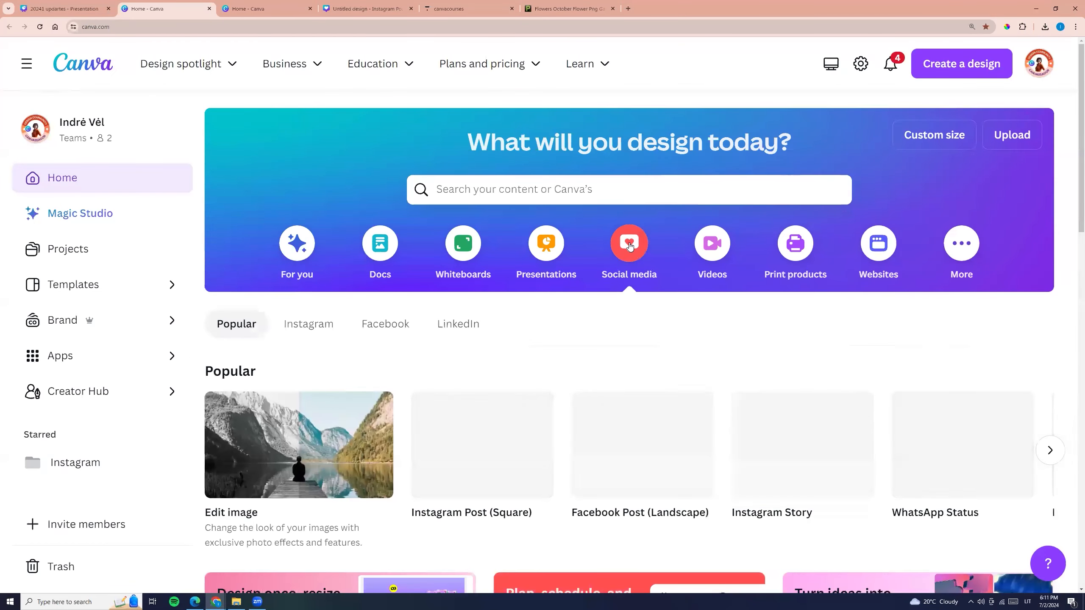
pyautogui.moveTo(669, 446)
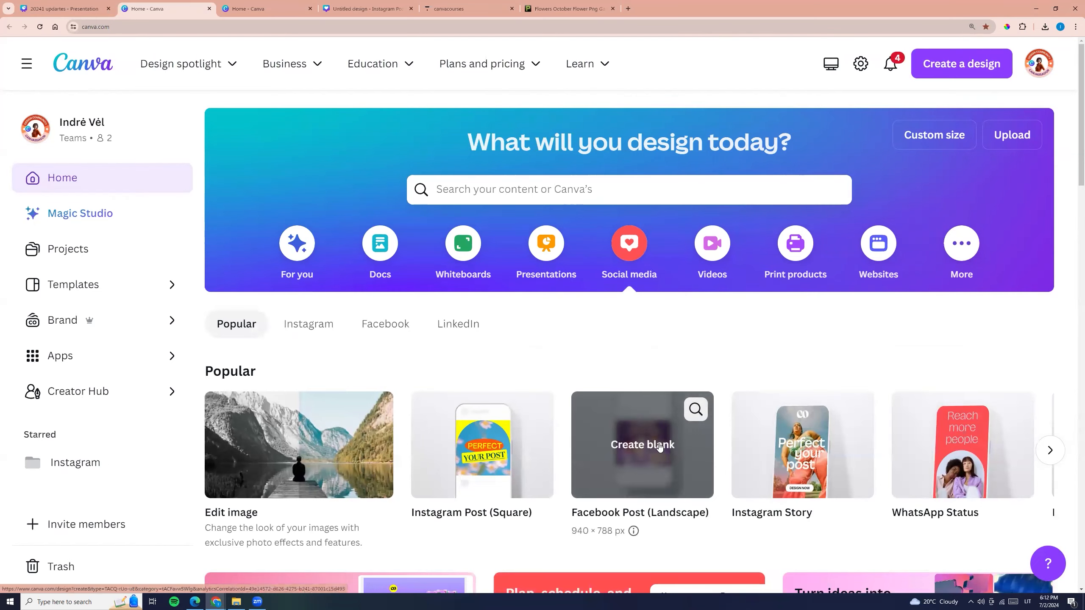
pyautogui.click(652, 447)
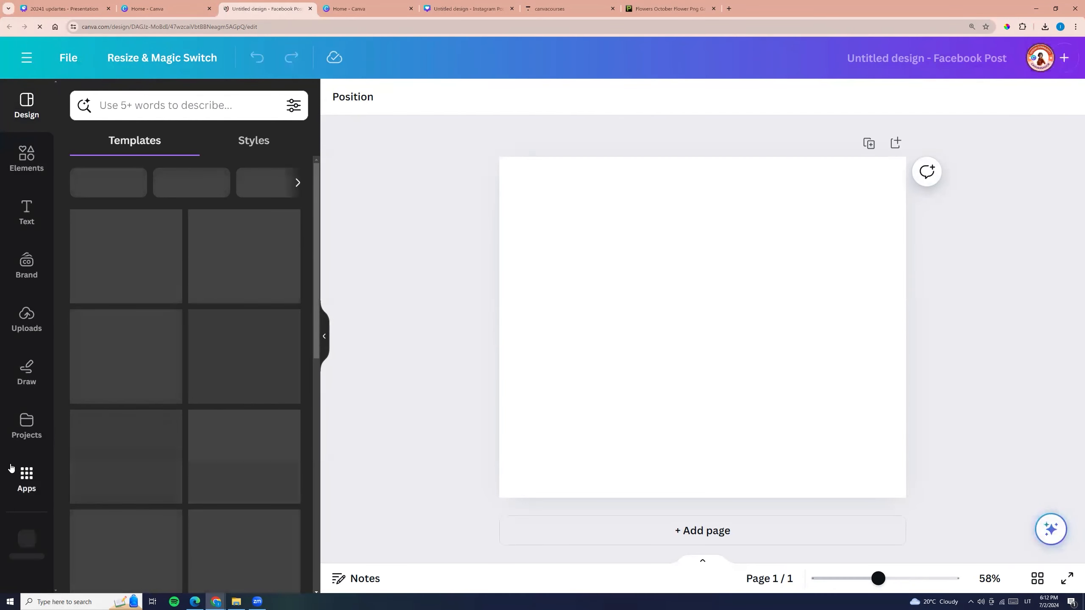
# Browse the Photos library and add the photo of the woman with raised arms in a wheat field to the page
pyautogui.click(26, 479)
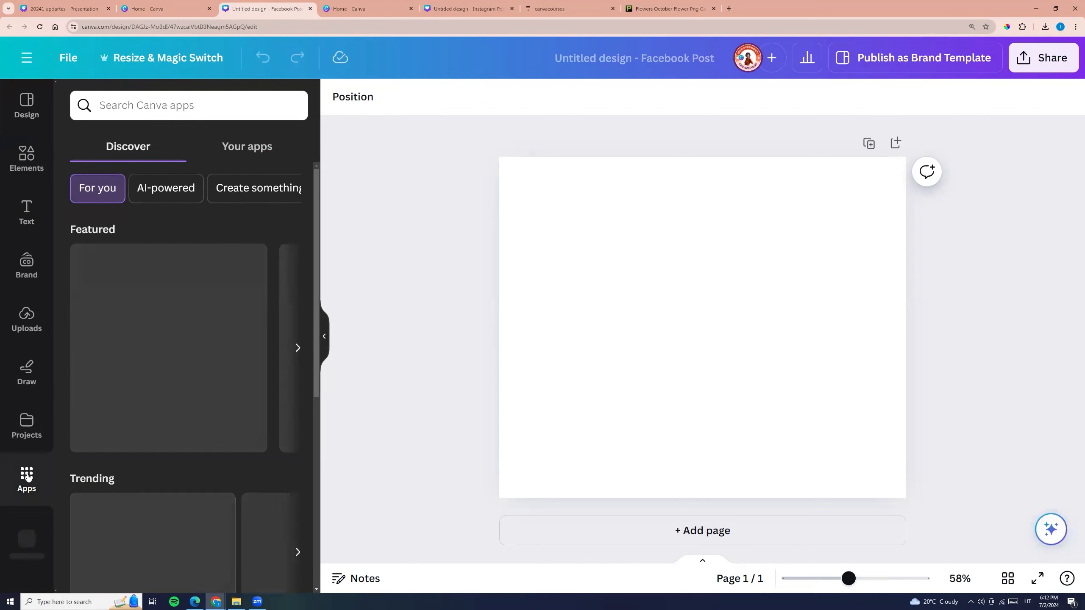
pyautogui.scroll(-3, 182, 402)
pyautogui.scroll(-2, 175, 405)
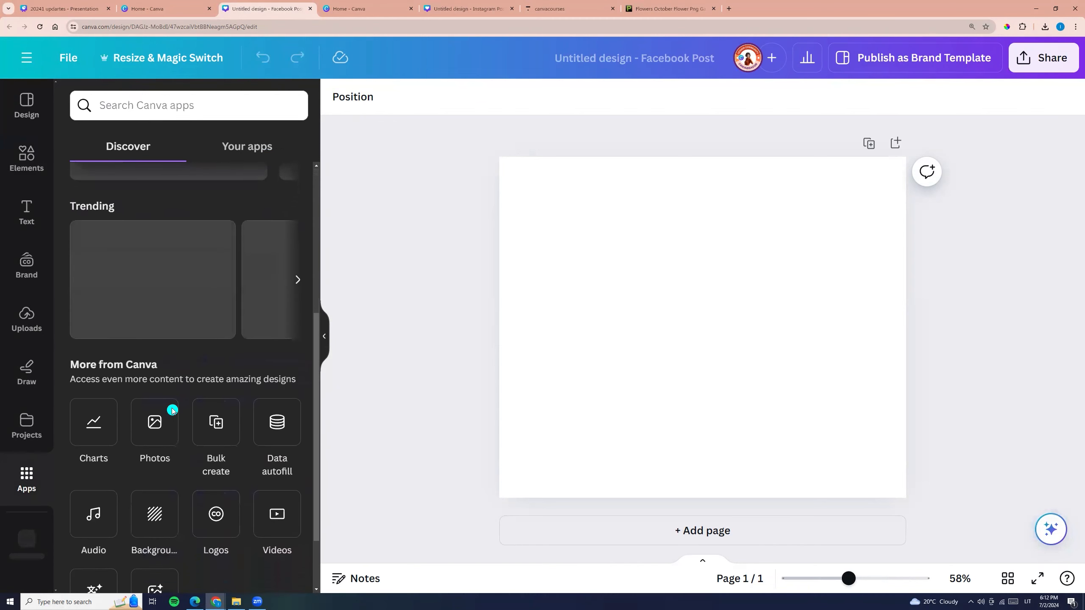
pyautogui.click(155, 385)
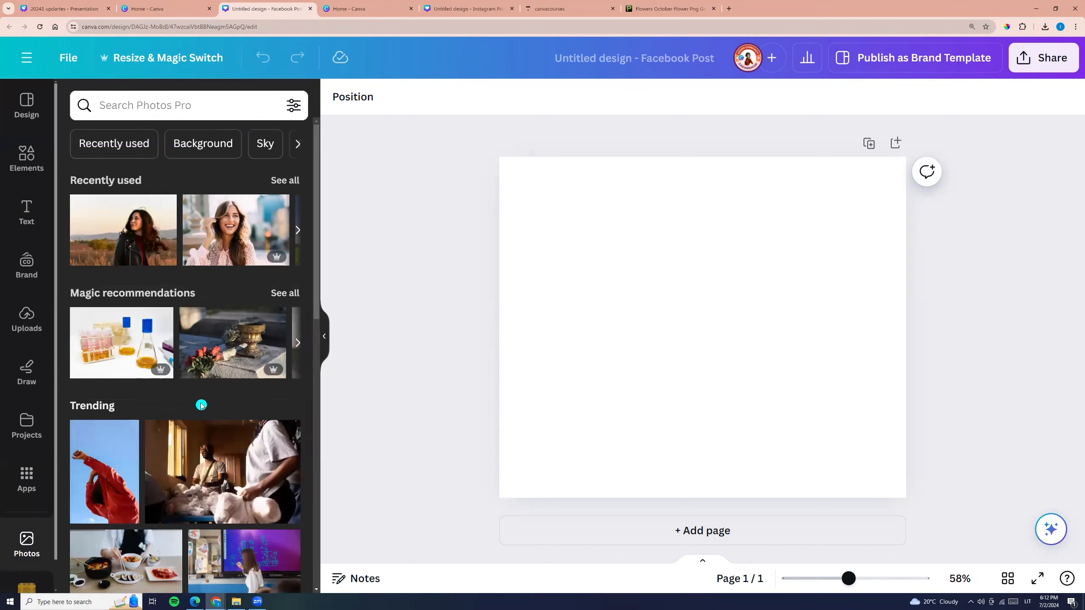
pyautogui.scroll(-9, 205, 406)
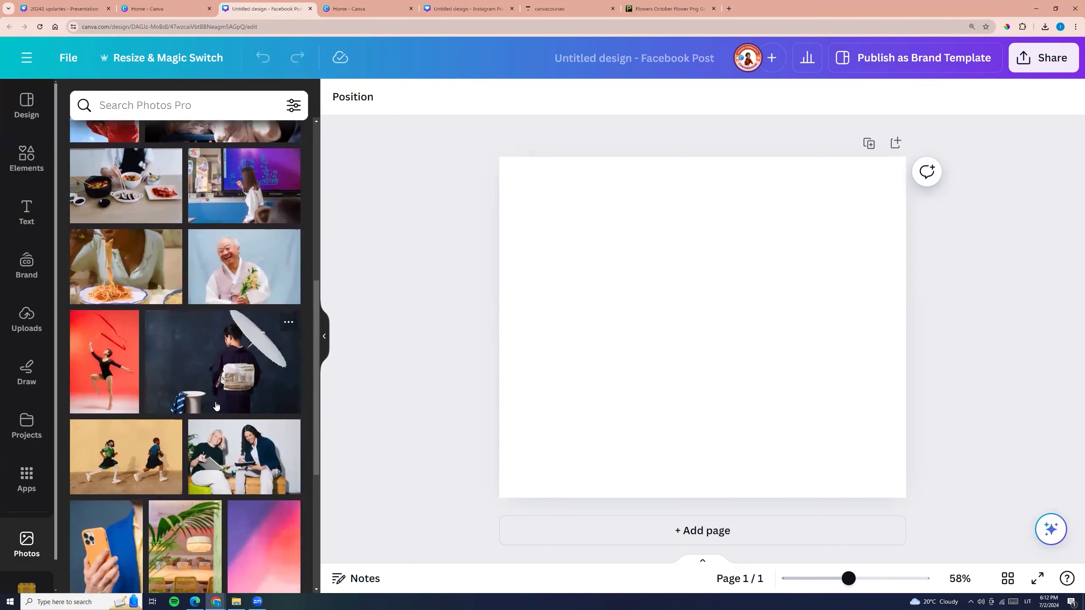
pyautogui.scroll(-4, 216, 406)
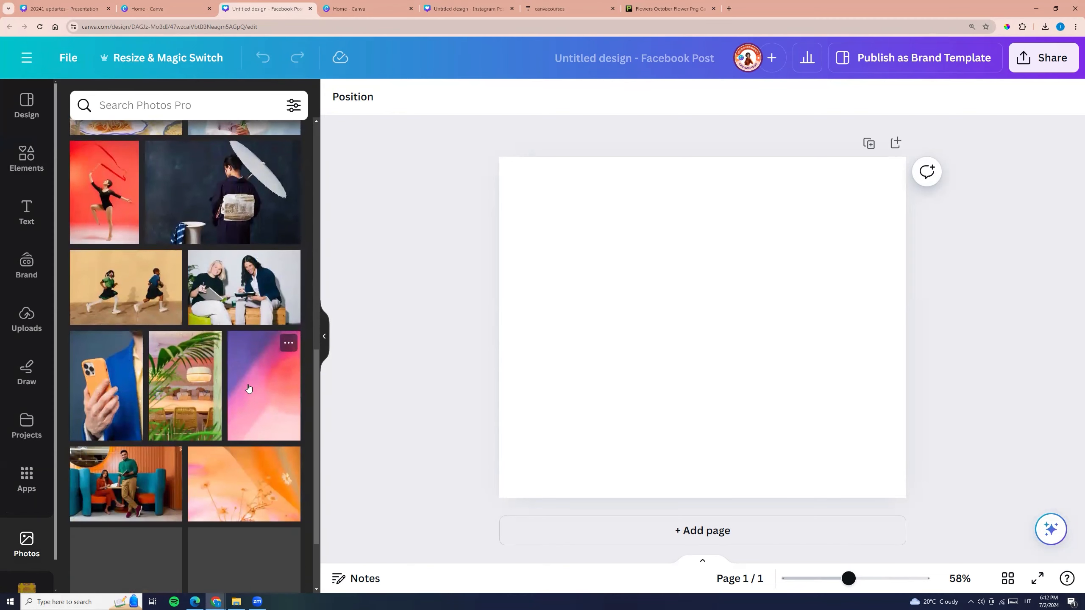
pyautogui.scroll(-4, 257, 390)
pyautogui.scroll(5, 273, 348)
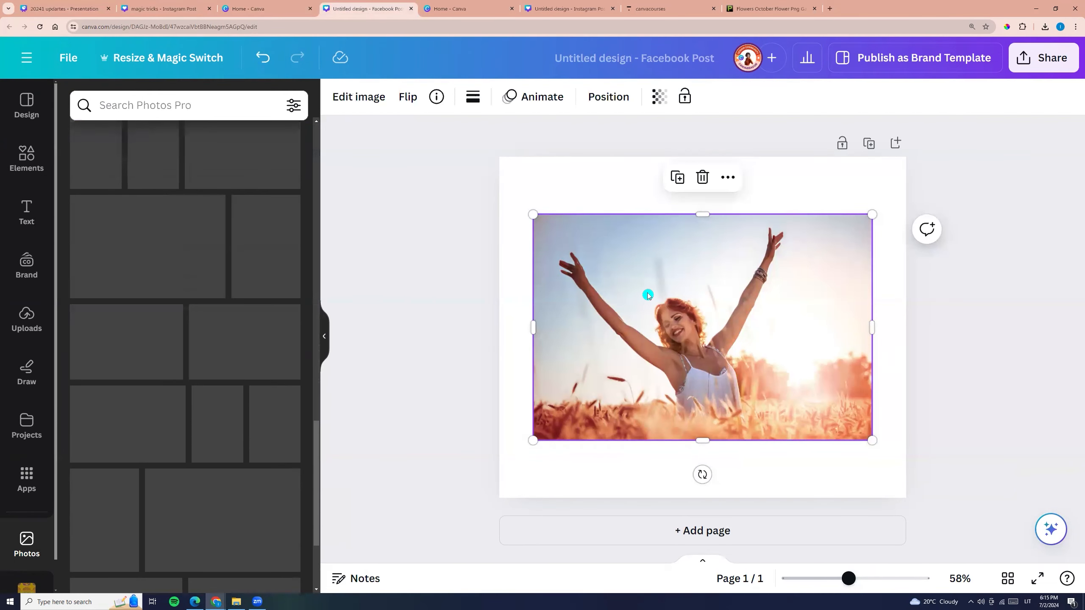
# Search the Canva apps for "image animations" and open the Image Animate app for the selected photo
pyautogui.click(23, 474)
pyautogui.click(143, 104)
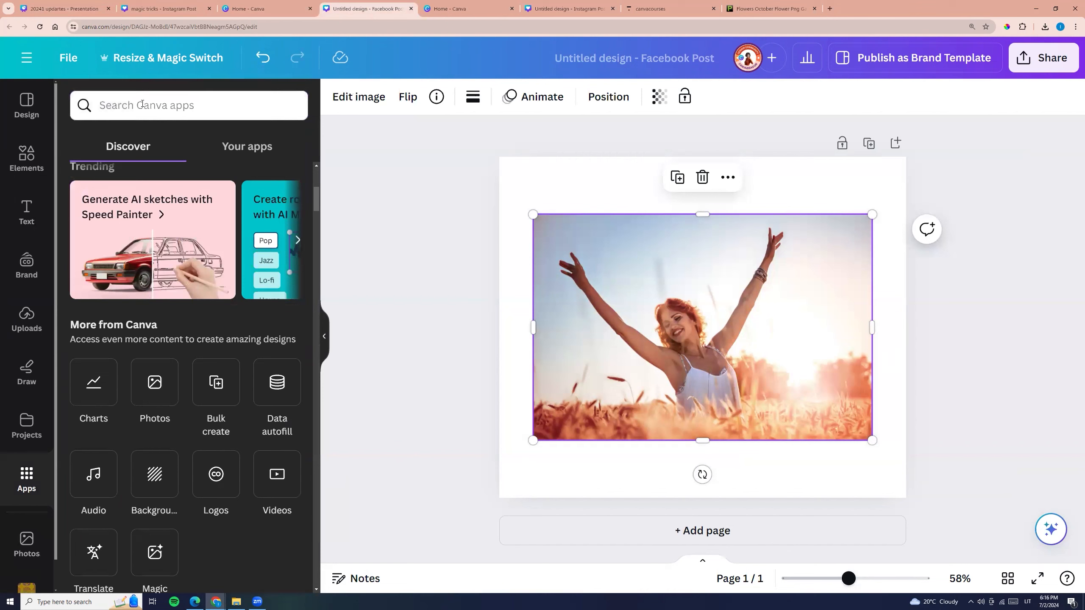
pyautogui.write('ima')
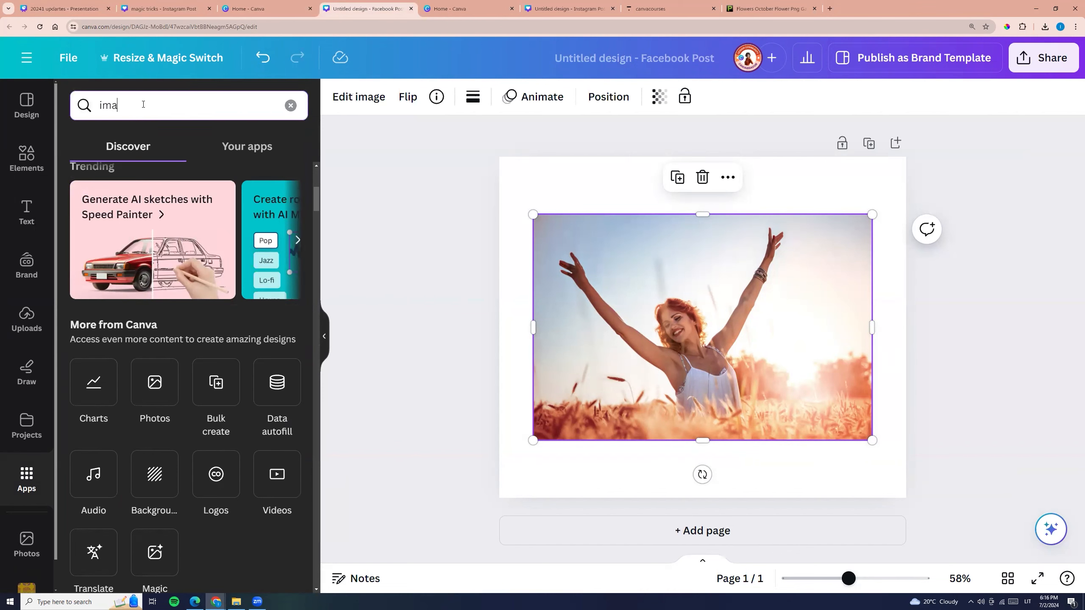
pyautogui.write('ge animations')
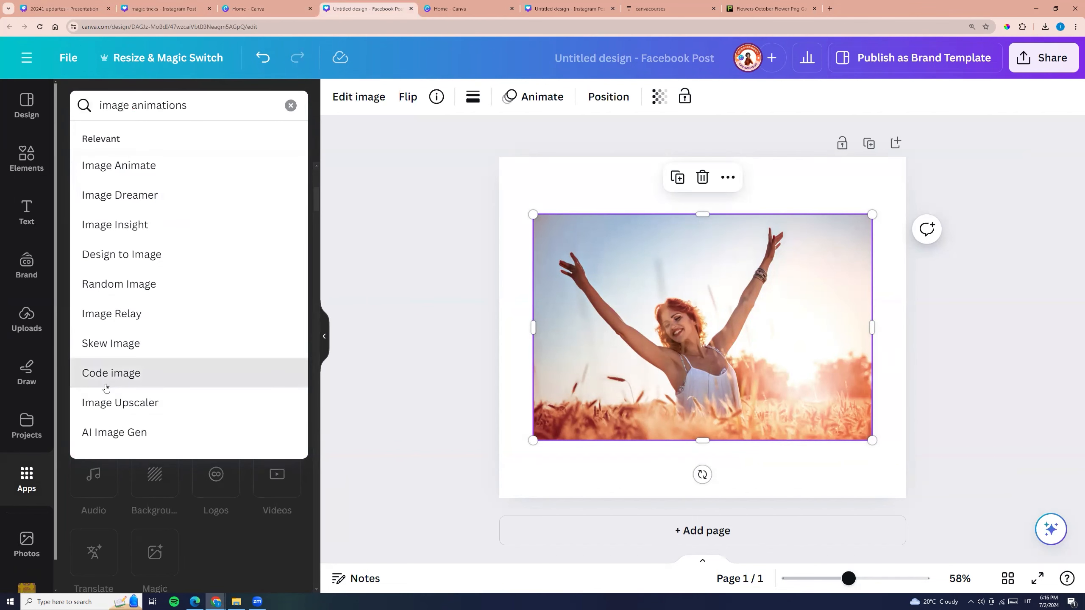
pyautogui.click(119, 165)
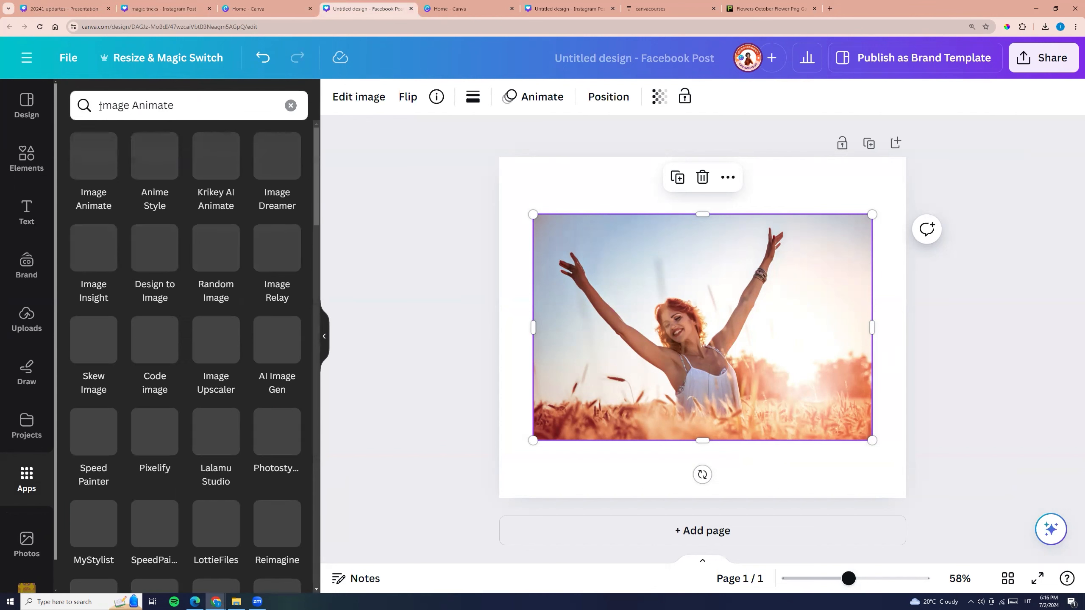
pyautogui.click(104, 143)
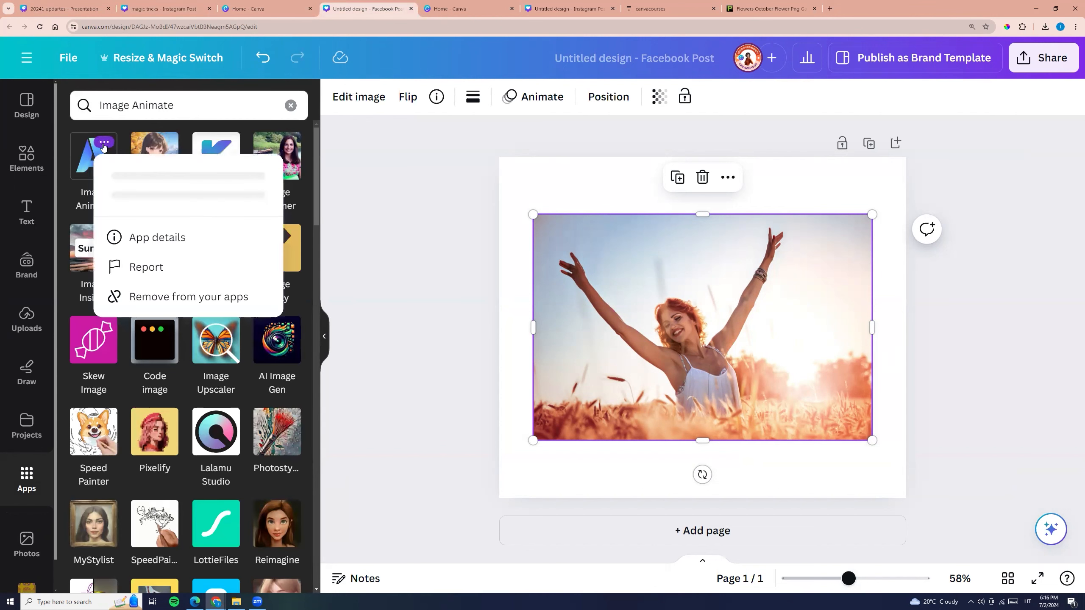
pyautogui.click(84, 152)
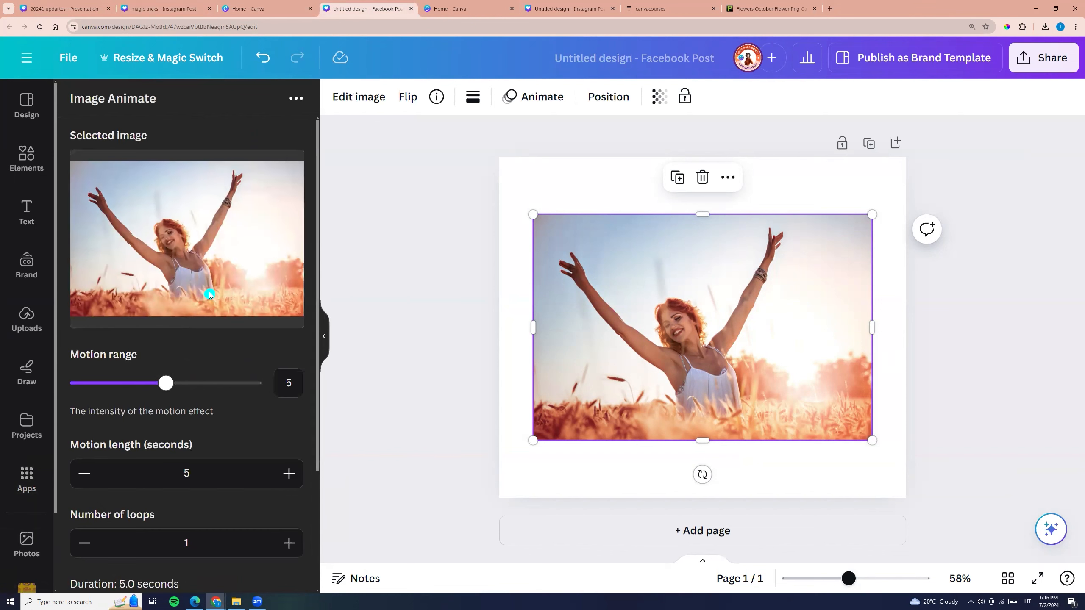
# Try 3 loops for the photo animation and return the number of loops to 1
pyautogui.moveTo(166, 384)
pyautogui.mouseDown()
pyautogui.moveTo(107, 383)
pyautogui.moveTo(165, 383)
pyautogui.mouseUp()
pyautogui.scroll(-2, 189, 423)
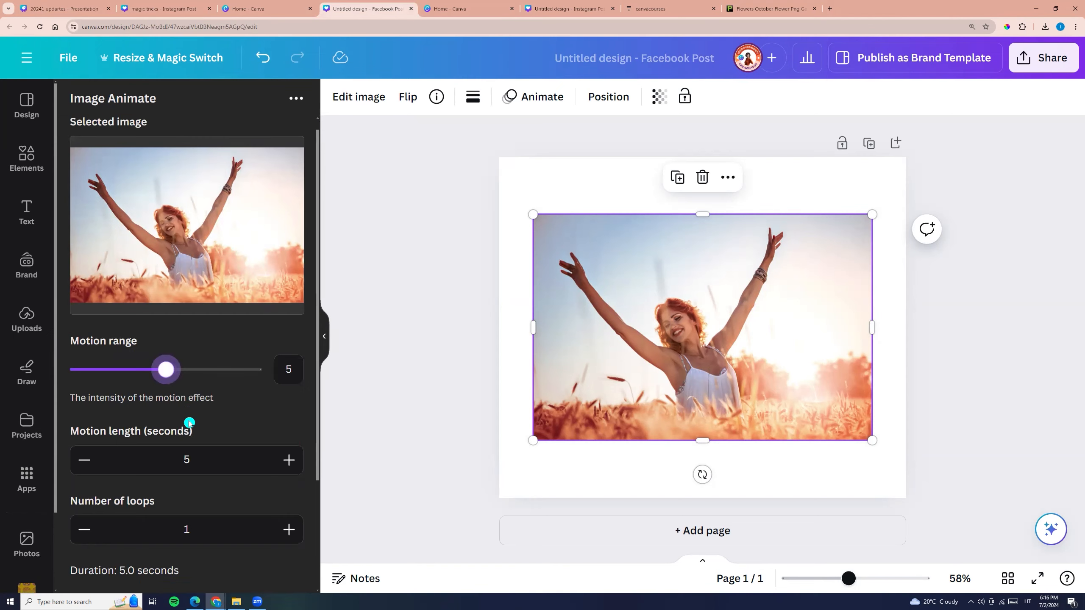
pyautogui.scroll(-3, 189, 423)
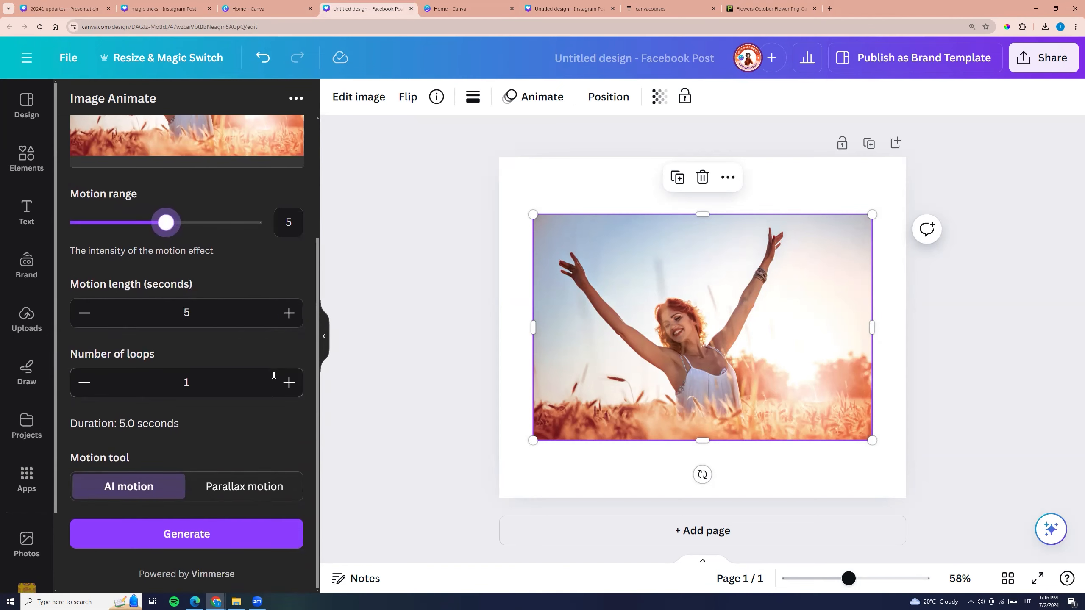
pyautogui.click(289, 383)
pyautogui.click(289, 382)
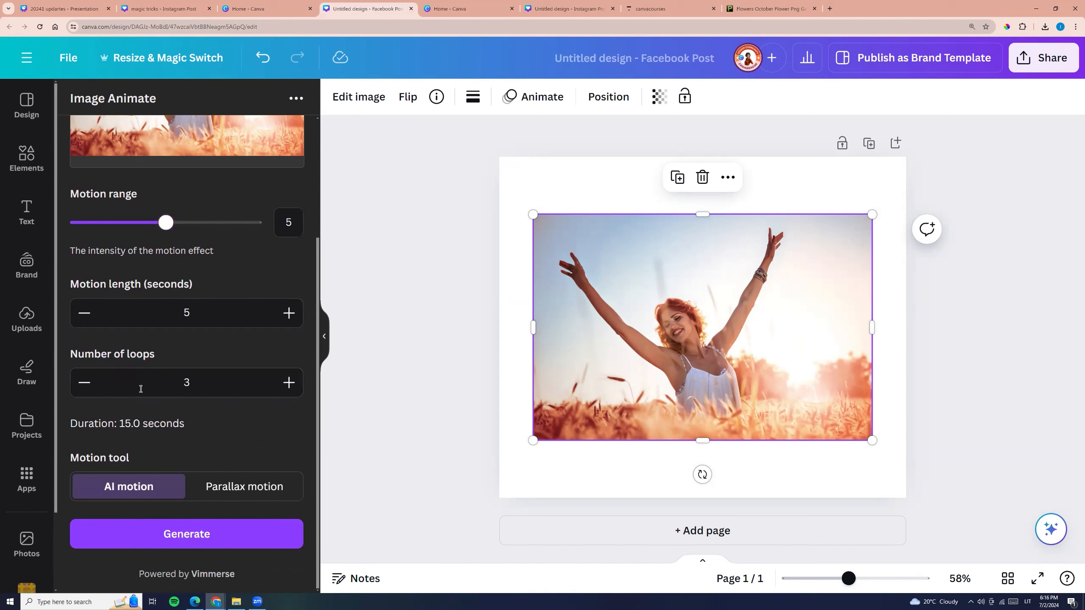
pyautogui.click(80, 386)
# Generate the photo animation with Parallax motion and the Step right camera path
pyautogui.click(241, 487)
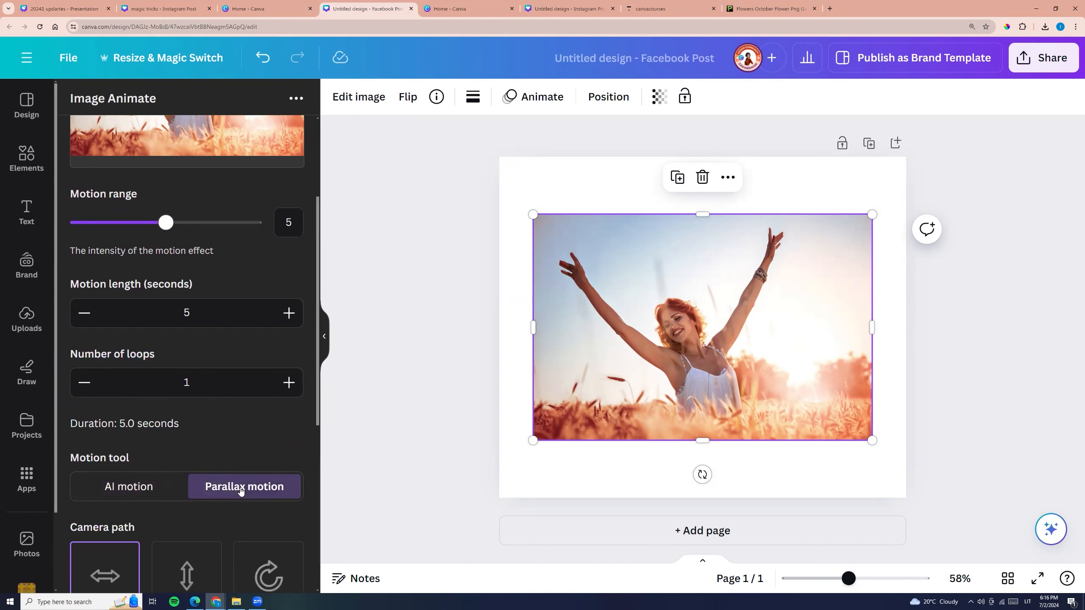
pyautogui.scroll(-5, 241, 491)
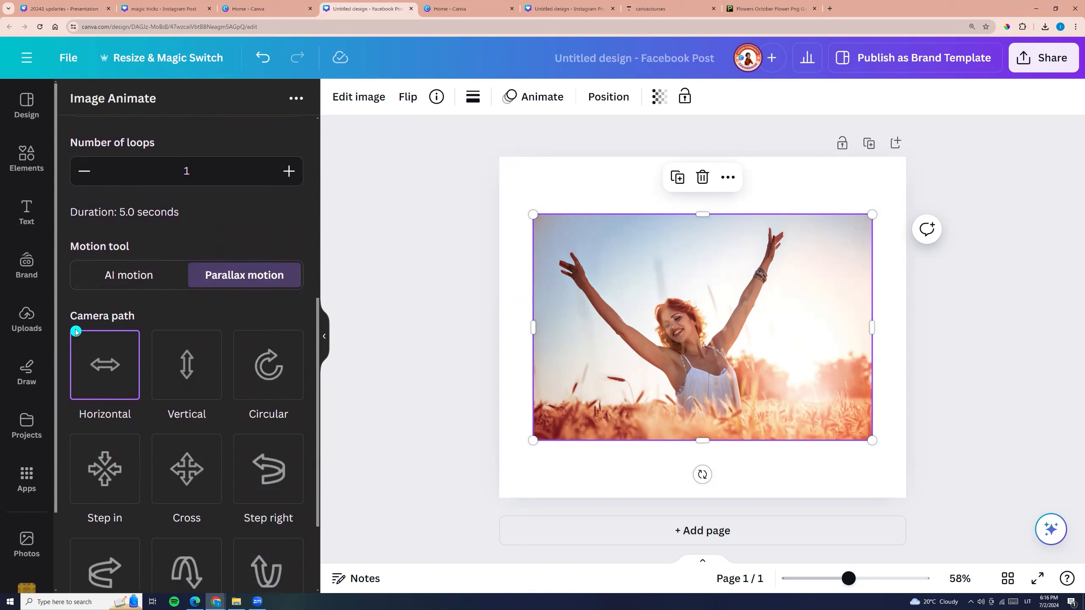
pyautogui.scroll(-3, 278, 368)
pyautogui.click(276, 341)
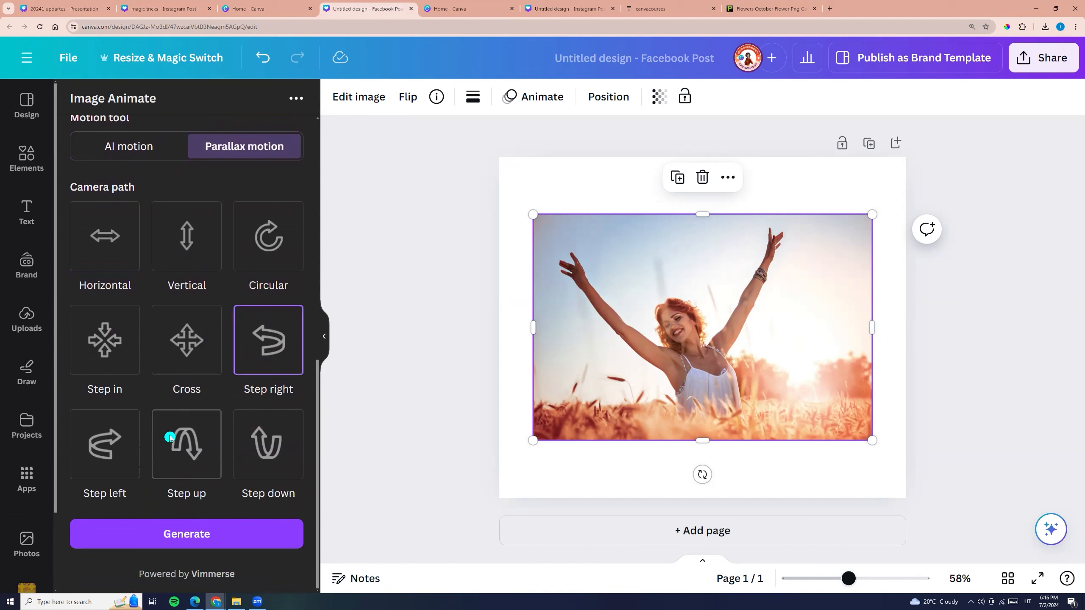
pyautogui.click(203, 541)
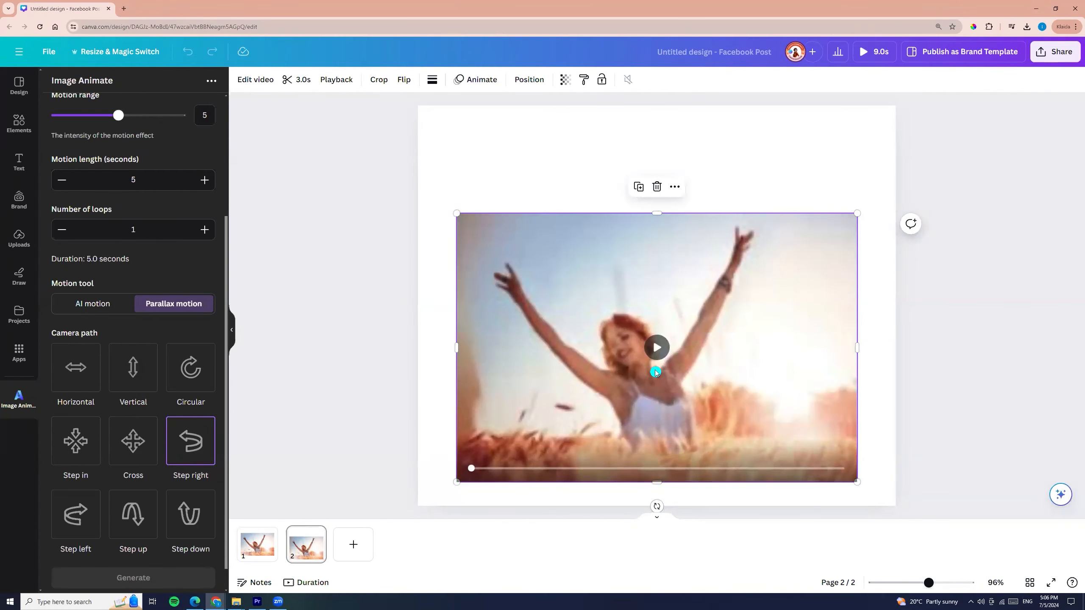
# Play the generated video on page 2 and check the uploaded videos
pyautogui.click(656, 347)
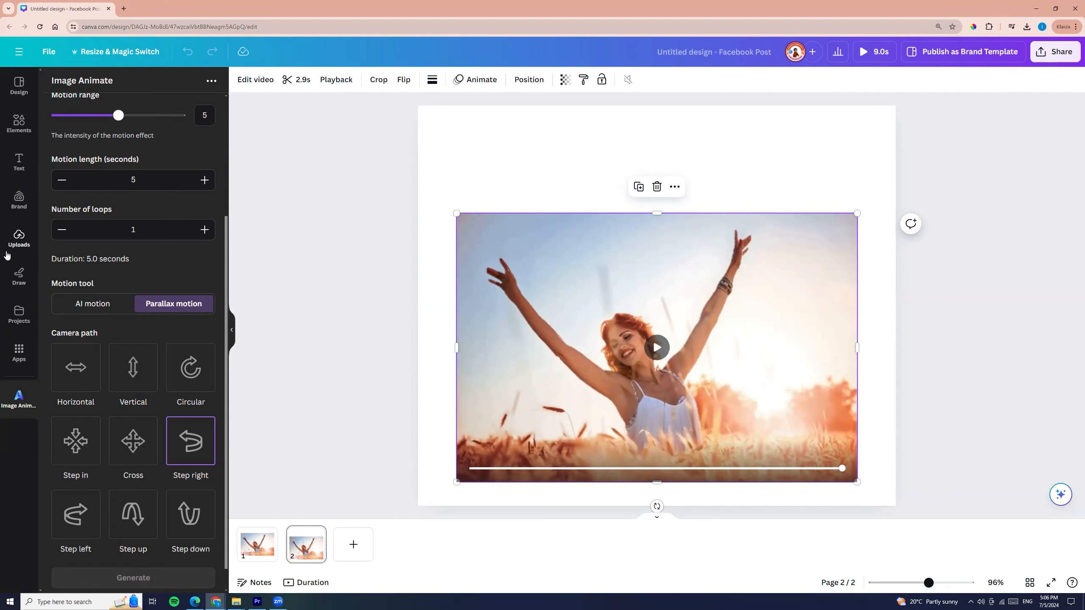
pyautogui.click(11, 238)
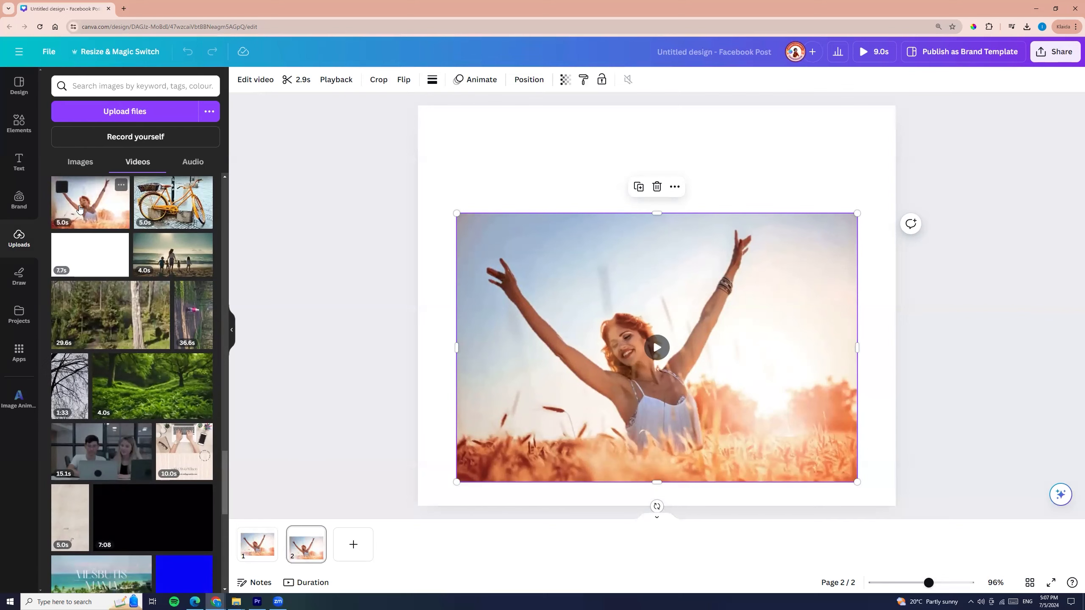
pyautogui.click(354, 479)
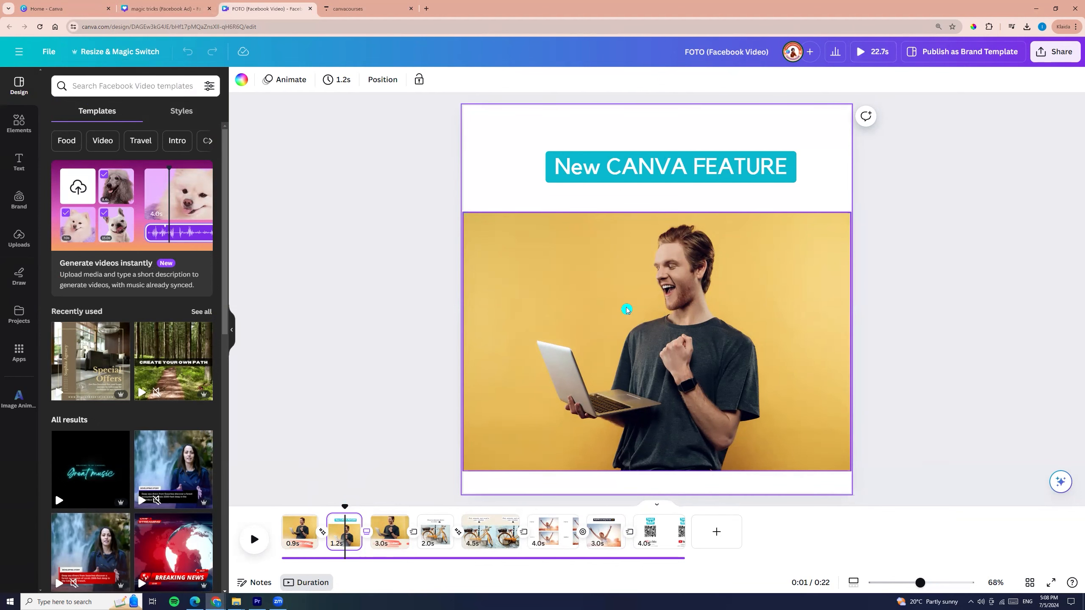
# Review pages 3 to 5 of the FOTO (Facebook Video) design, playing the animated clip on page 3
pyautogui.click(390, 530)
pyautogui.click(658, 254)
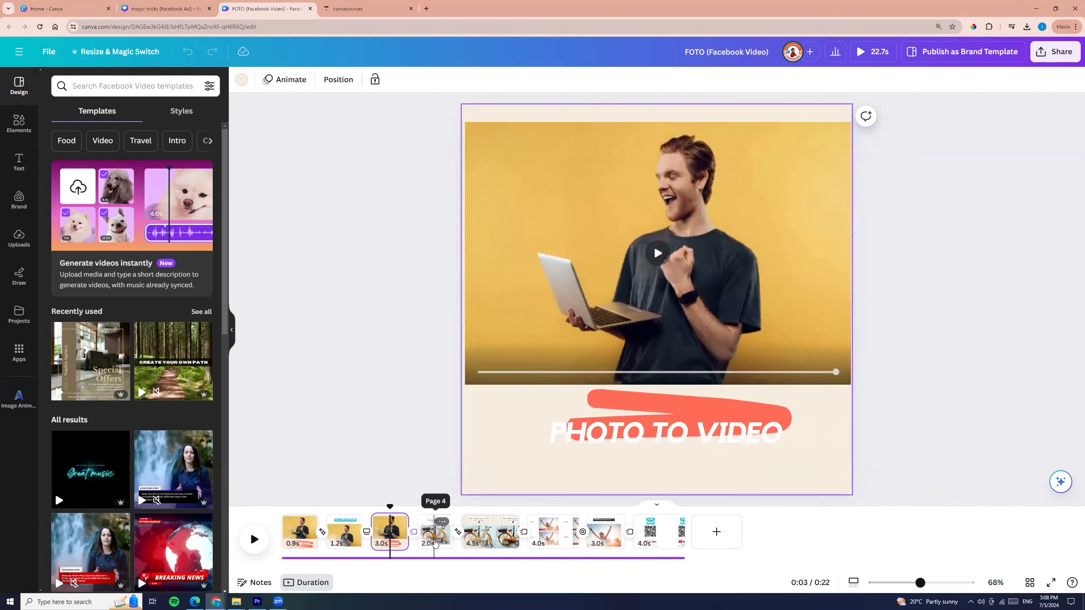
pyautogui.click(434, 543)
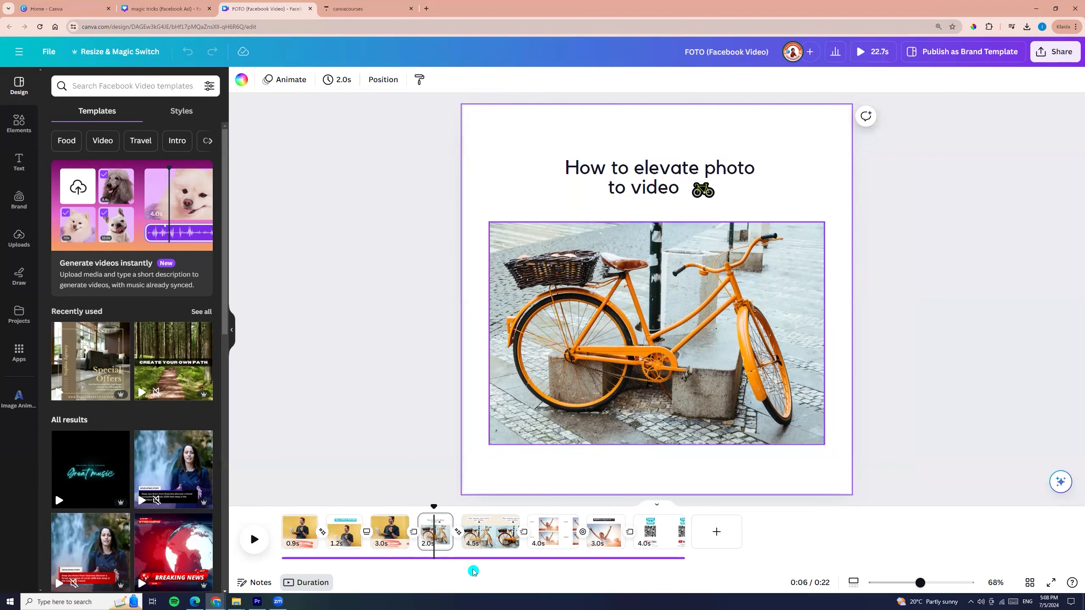
pyautogui.click(491, 539)
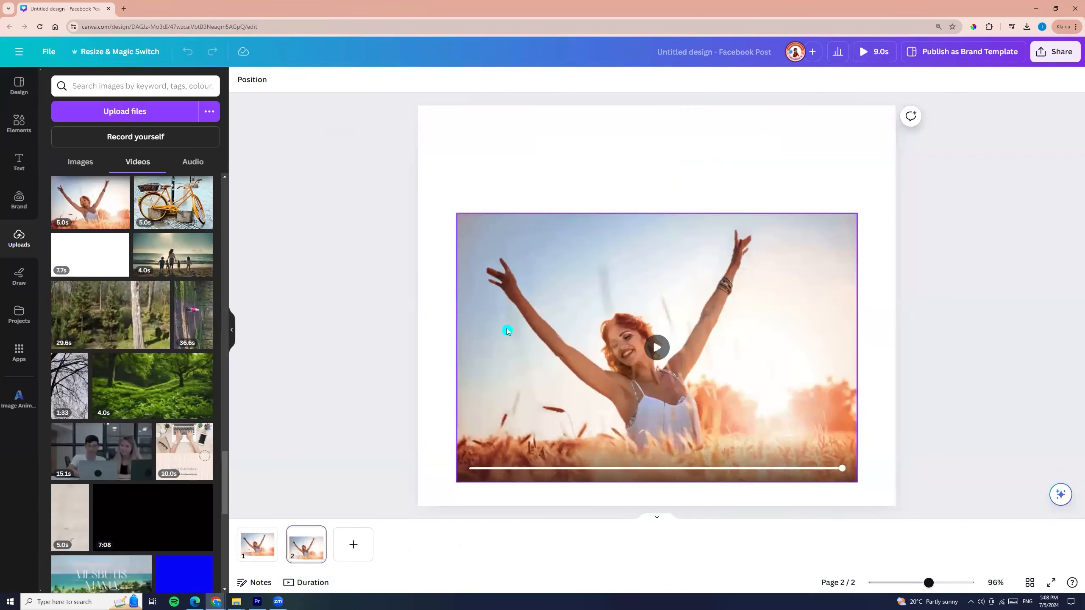
# Enlarge the animated video on page 2 to the full page width and set it as the page background
pyautogui.click(507, 332)
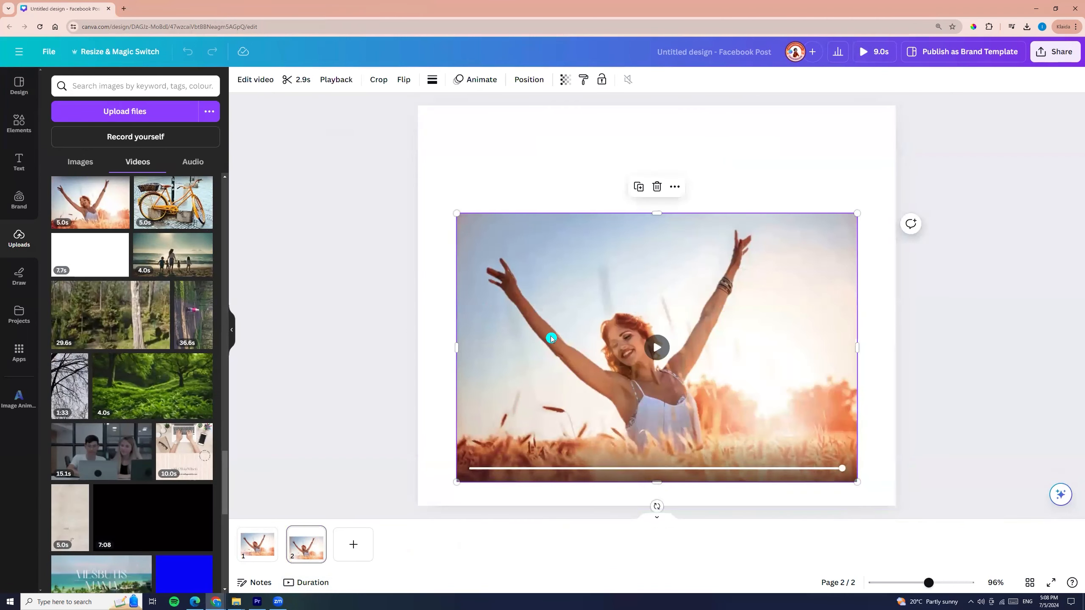
pyautogui.moveTo(456, 212); pyautogui.dragTo(418, 187)
pyautogui.moveTo(856, 482); pyautogui.dragTo(896, 508)
pyautogui.rightClick(754, 346)
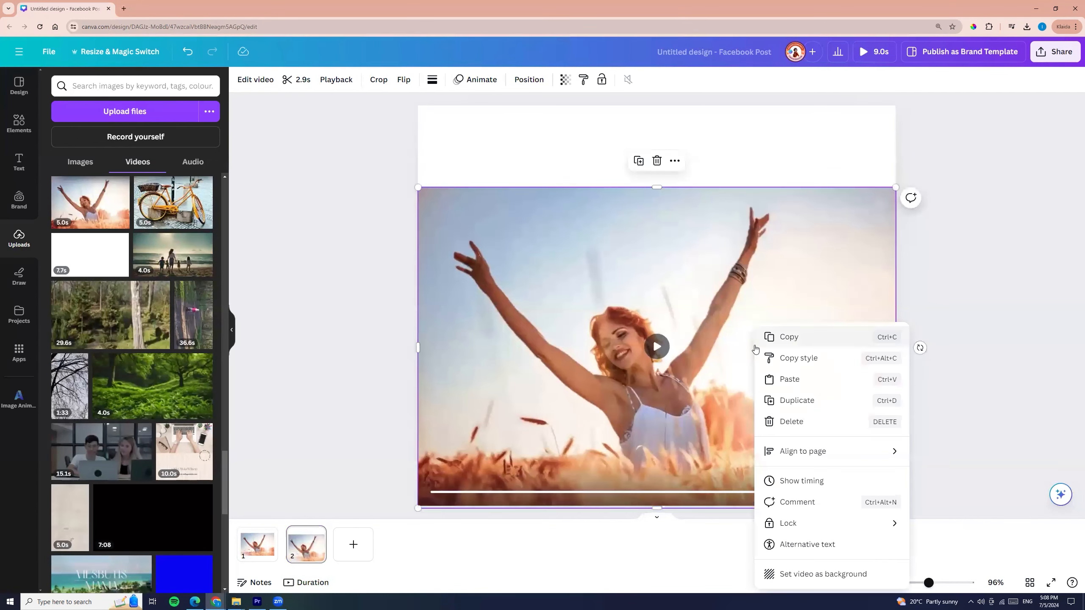
pyautogui.click(831, 582)
# Shift the background video's crop slightly so that both of the woman's raised hands fit within the page
pyautogui.doubleClick(651, 368)
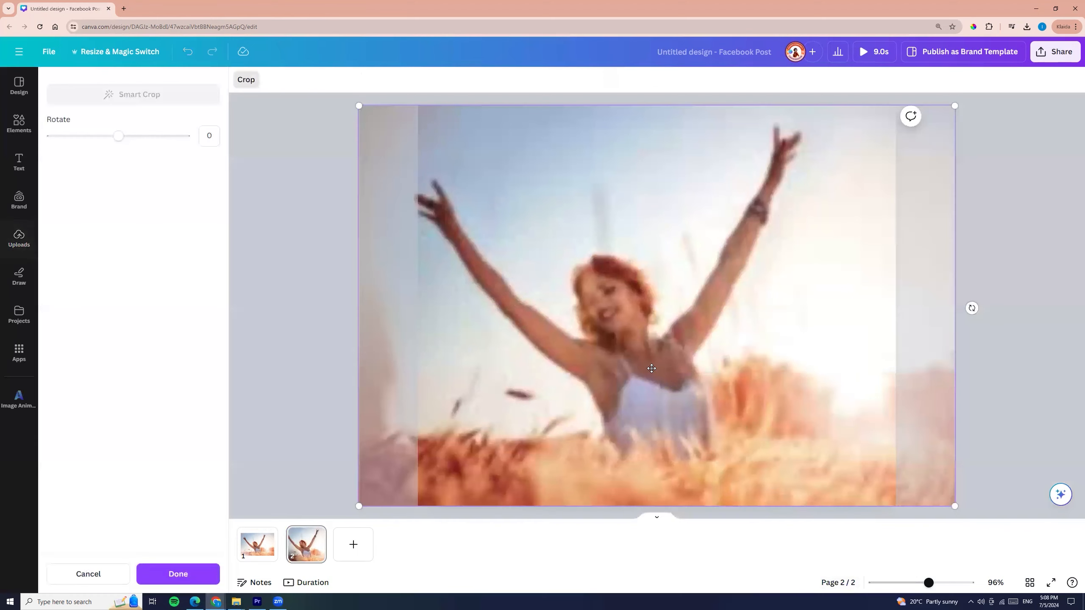
pyautogui.moveTo(597, 380); pyautogui.dragTo(627, 375)
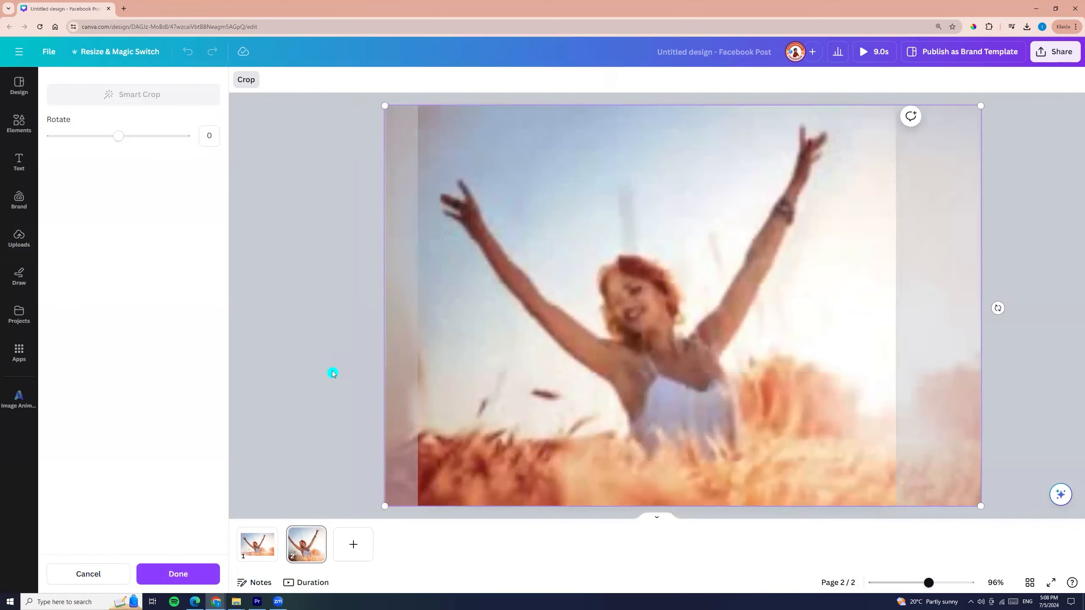
pyautogui.click(206, 576)
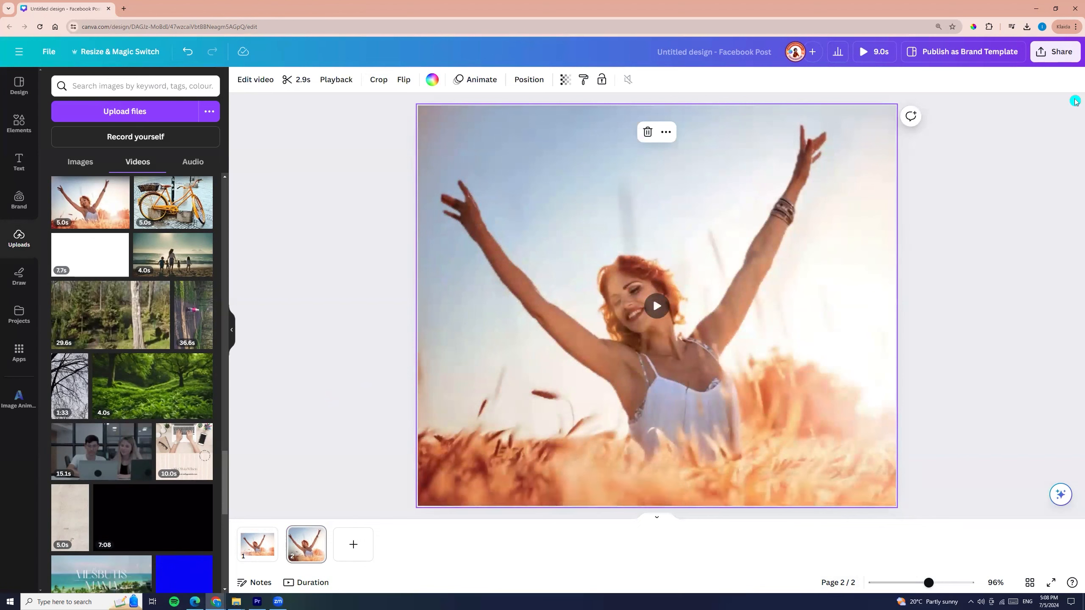
# Download only page 2 of the Facebook Post design as an MP4 video
pyautogui.click(1060, 58)
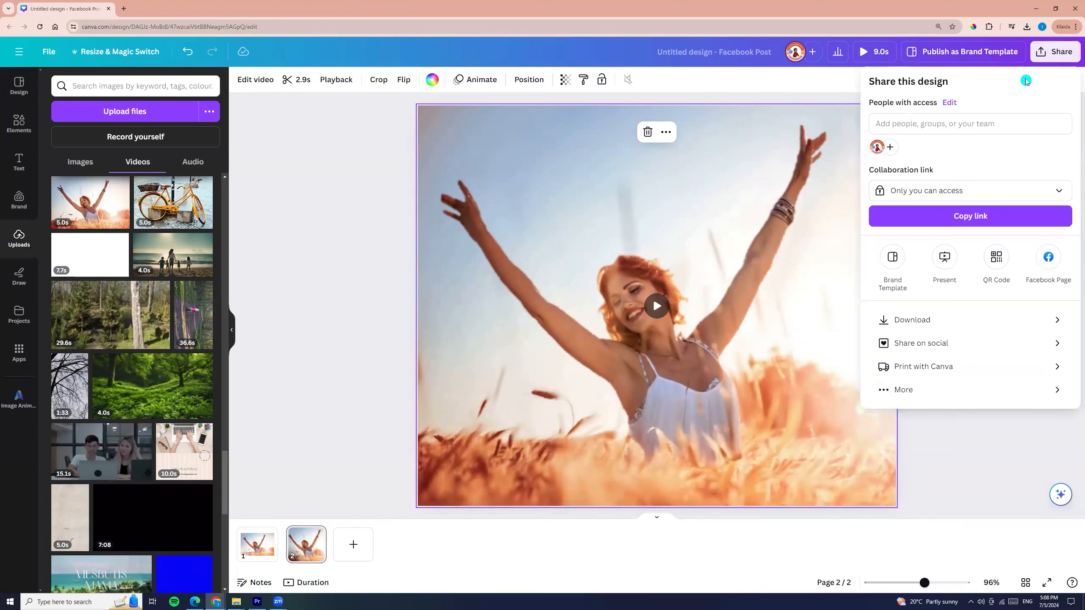
pyautogui.click(931, 319)
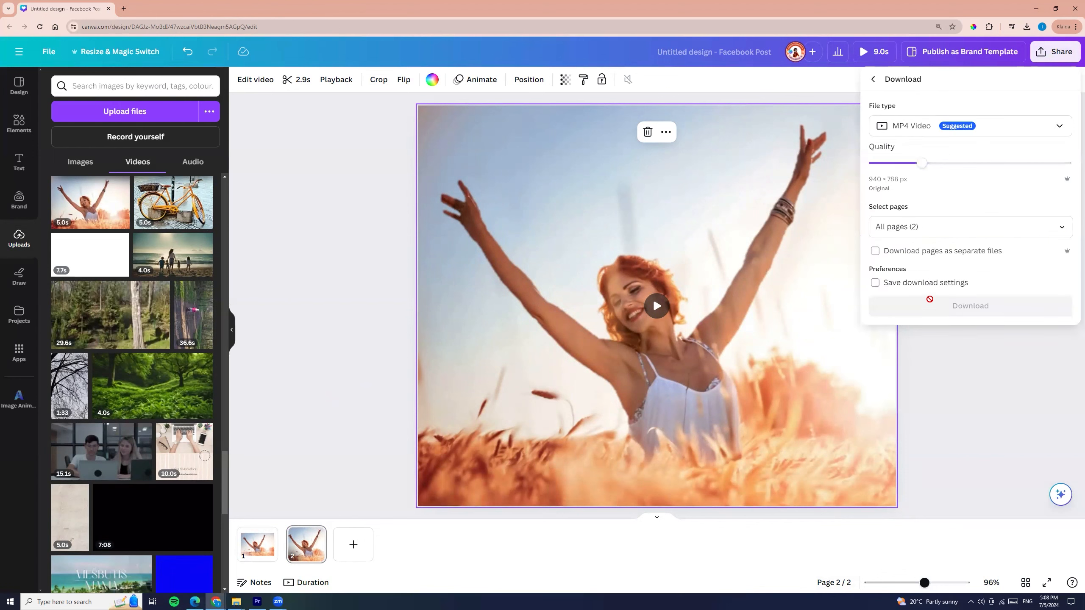
pyautogui.click(905, 125)
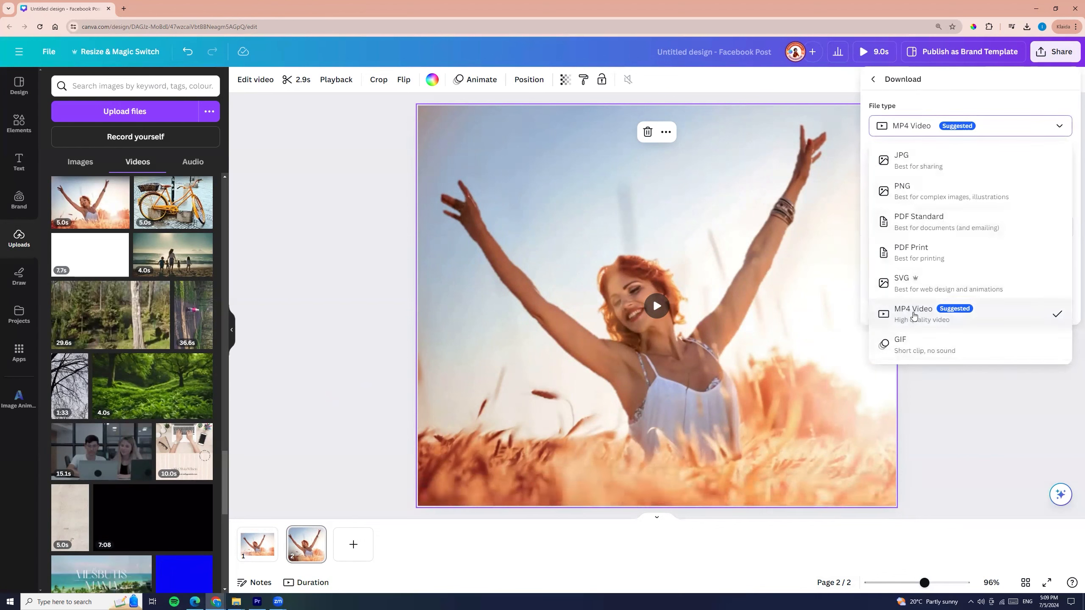
pyautogui.click(902, 312)
pyautogui.click(1067, 225)
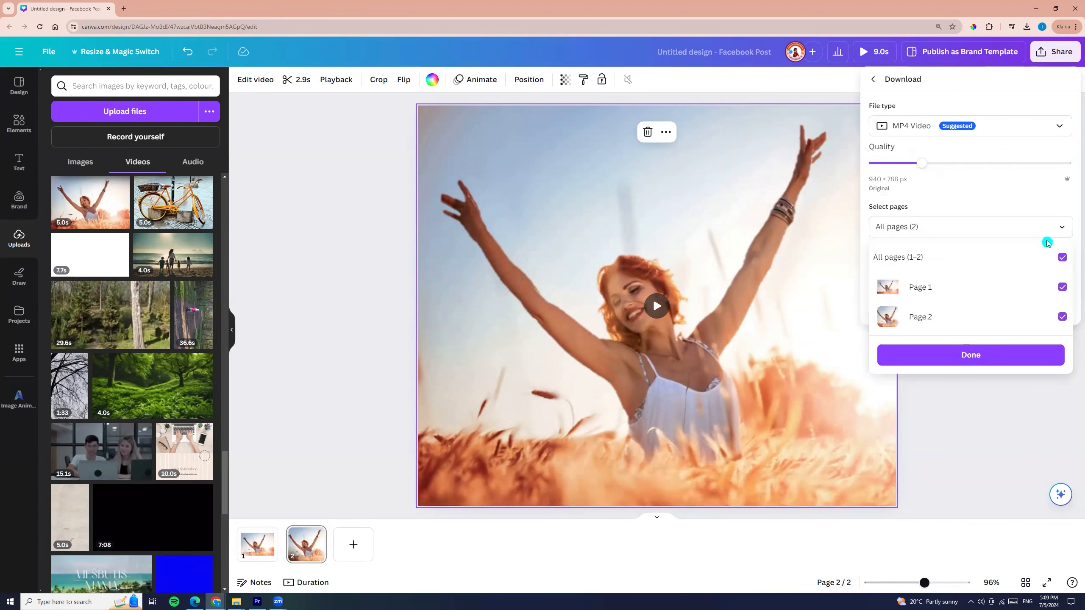
pyautogui.click(1062, 287)
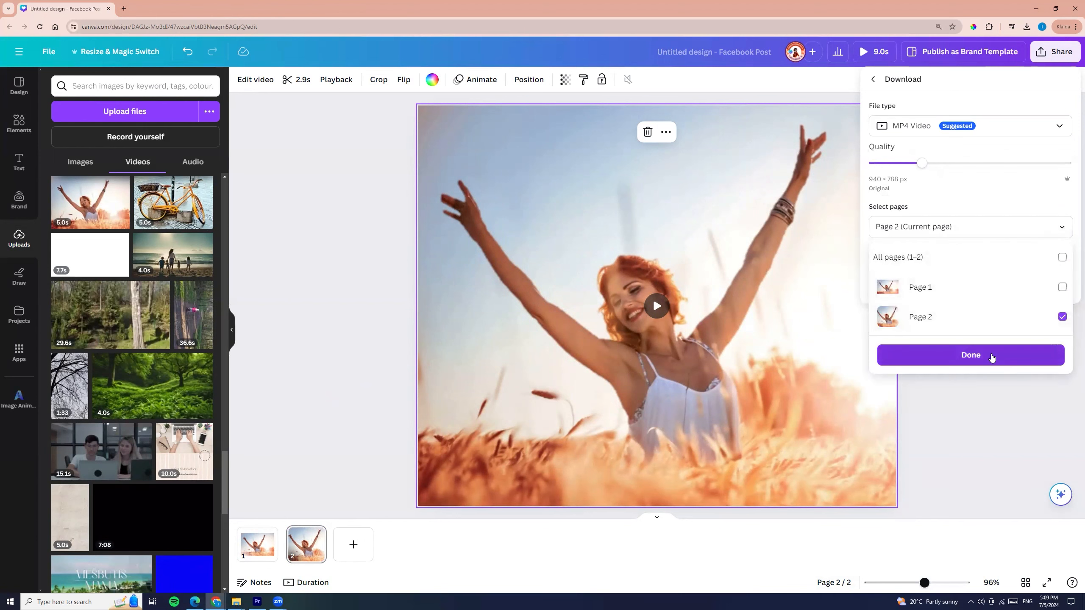
pyautogui.click(991, 357)
pyautogui.click(978, 286)
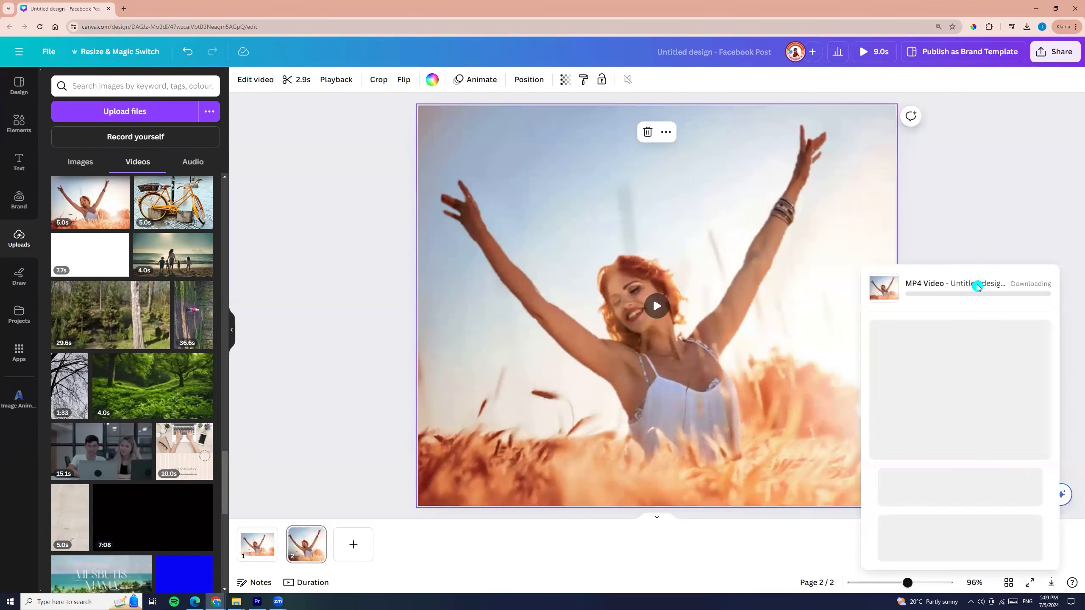
# Locate the downloaded video Untitled design (3).mp4 in the Downloads folder and play it
pyautogui.click(1027, 27)
pyautogui.click(1011, 64)
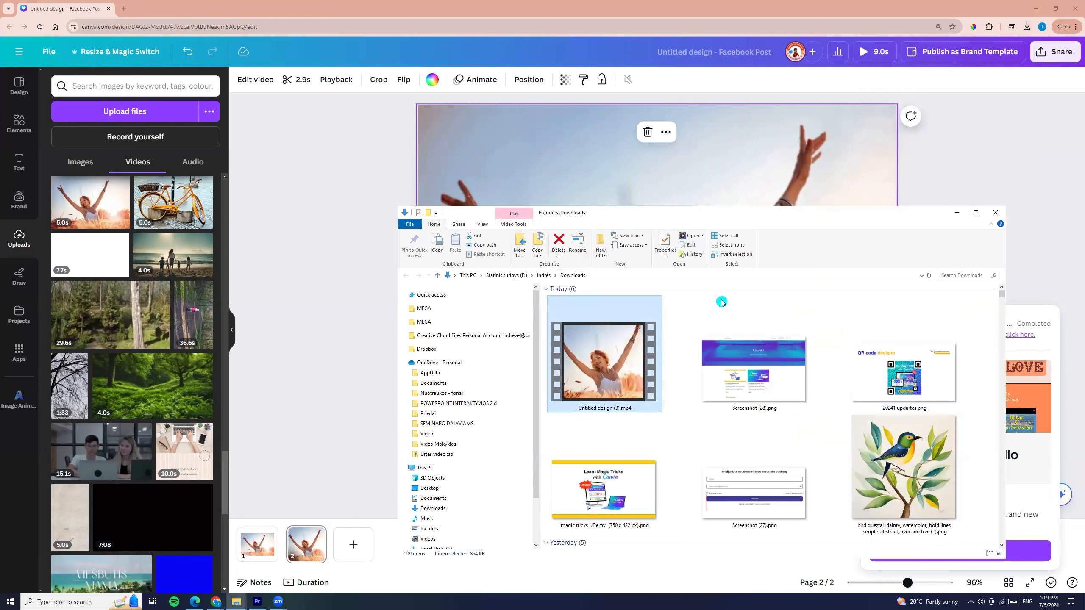
pyautogui.doubleClick(594, 387)
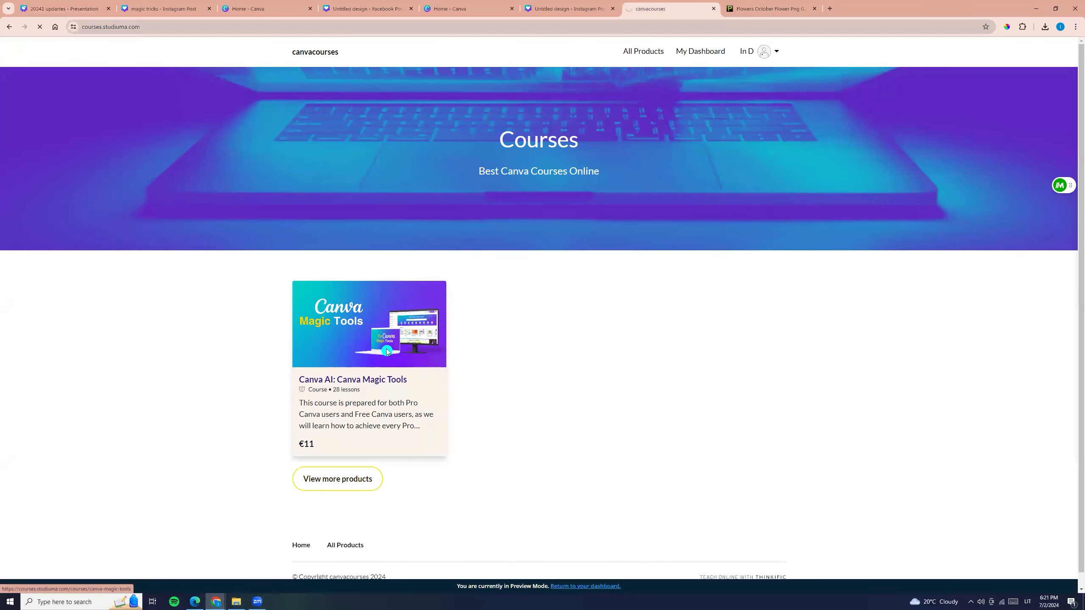
# Open the Canva AI: Canva Magic Tools course page and look through its expanded curriculum sections
pyautogui.click(387, 349)
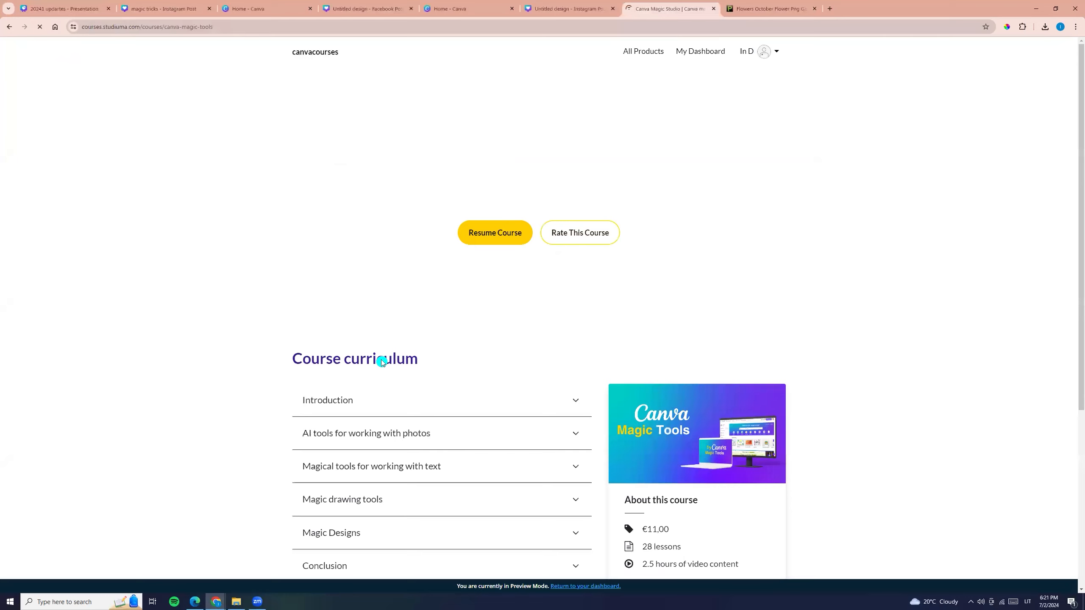
pyautogui.scroll(-4, 427, 334)
pyautogui.click(577, 203)
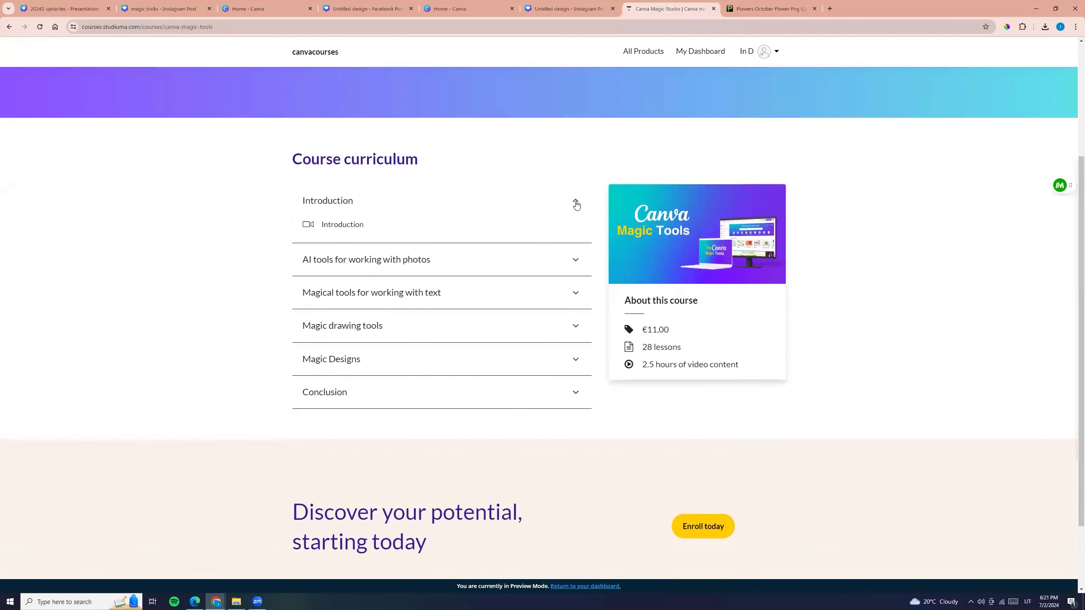
pyautogui.click(577, 263)
pyautogui.scroll(-5, 571, 265)
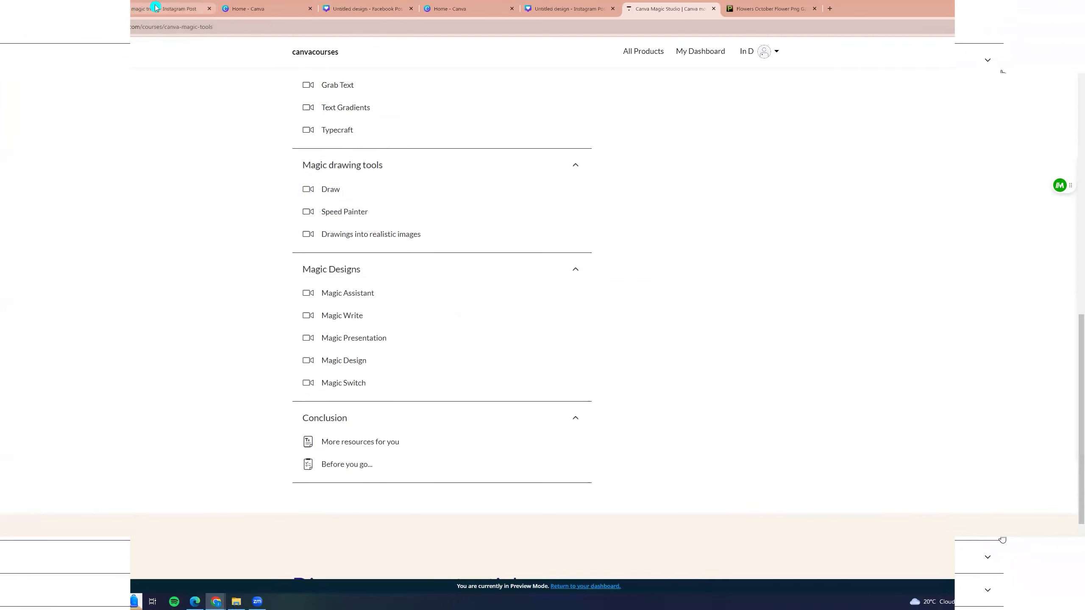
# Check the magic tricks design, and open the Giveaway Instagram Post template from the square Instagram post templates for customising
pyautogui.click(126, 7)
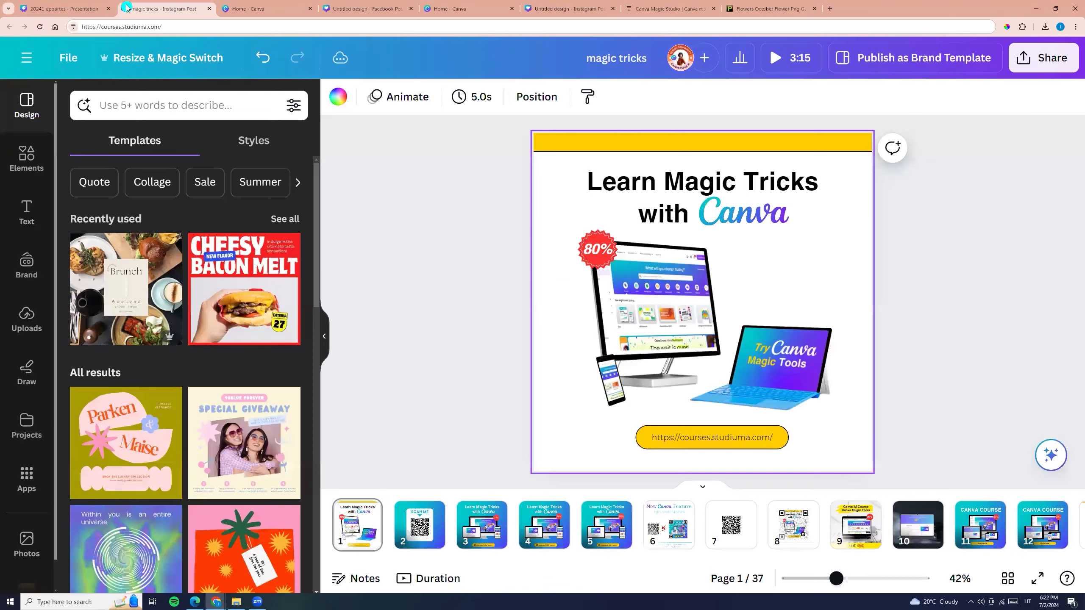
pyautogui.click(455, 201)
pyautogui.click(239, 8)
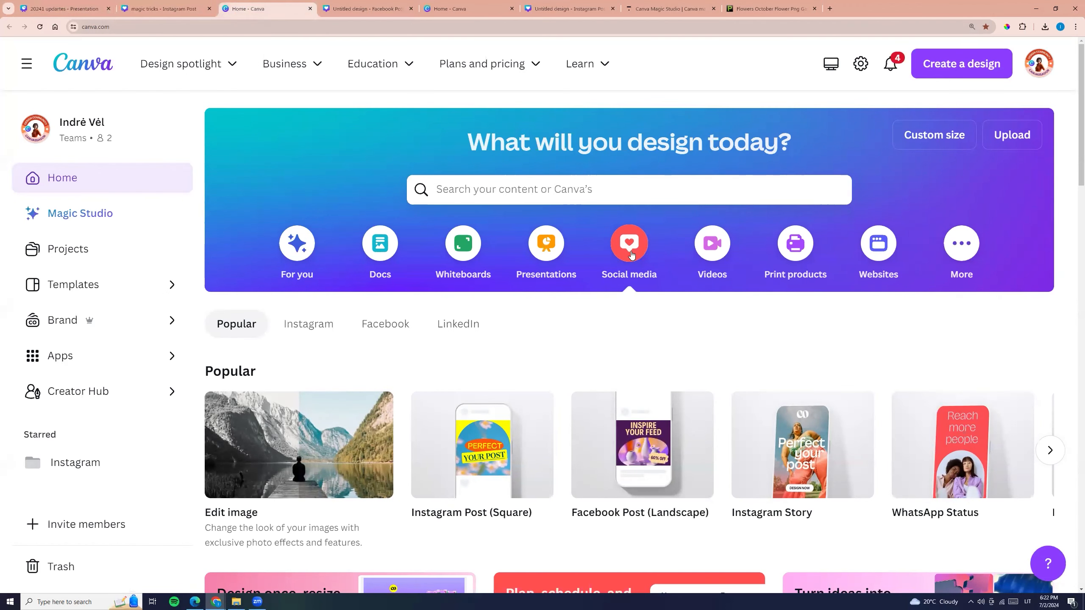
pyautogui.scroll(-5, 608, 313)
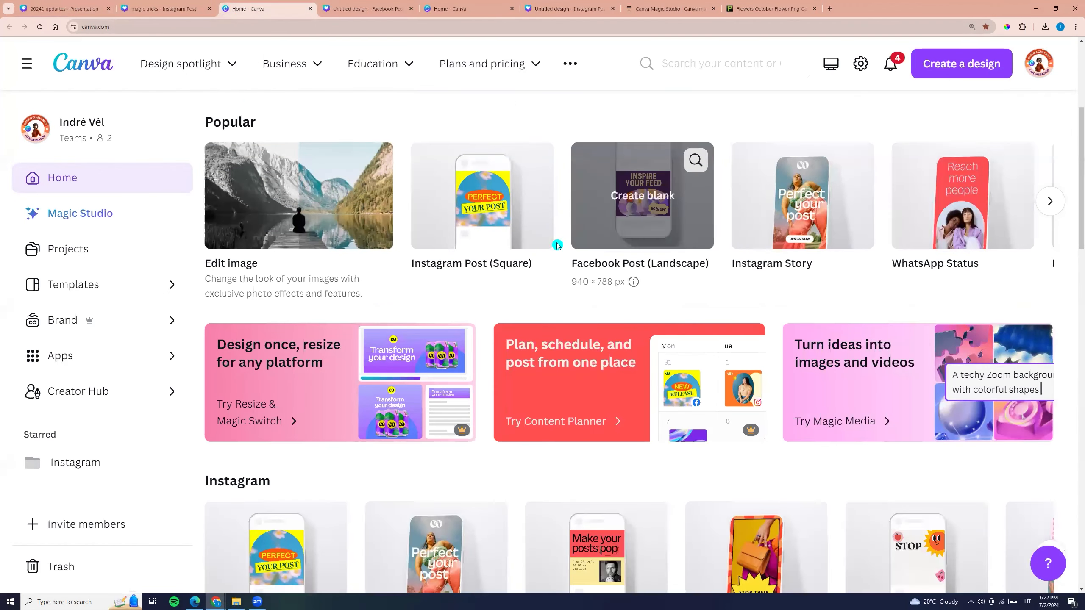
pyautogui.click(535, 158)
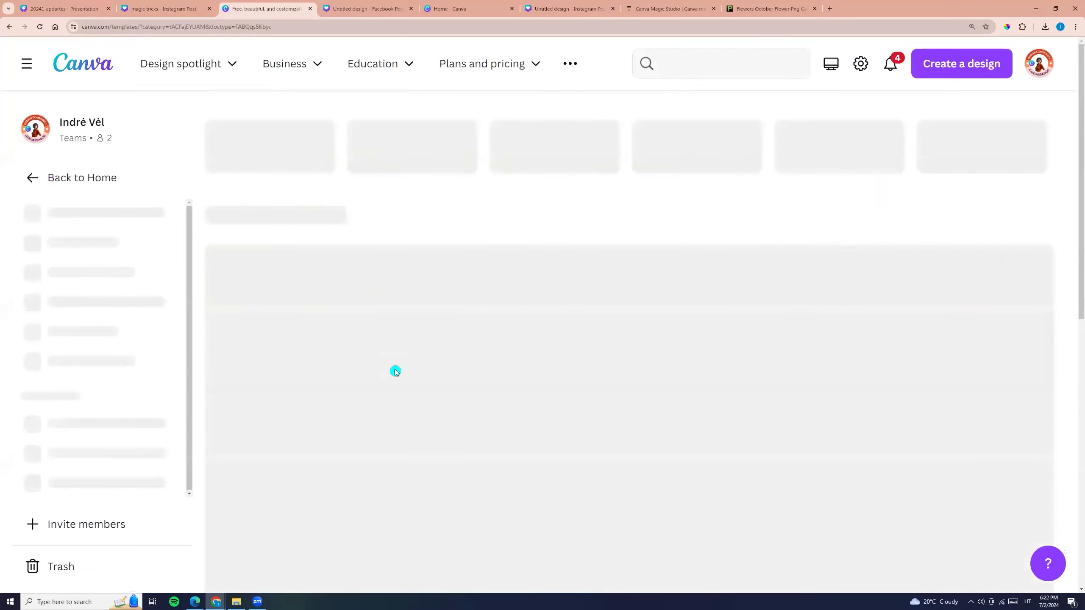
pyautogui.scroll(-4, 452, 423)
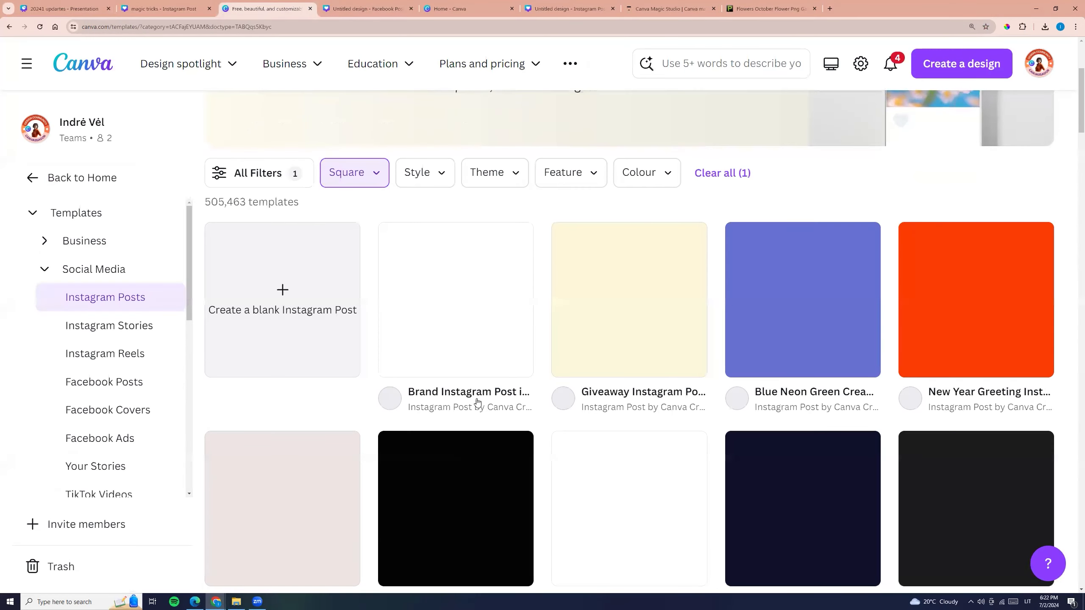
pyautogui.click(629, 300)
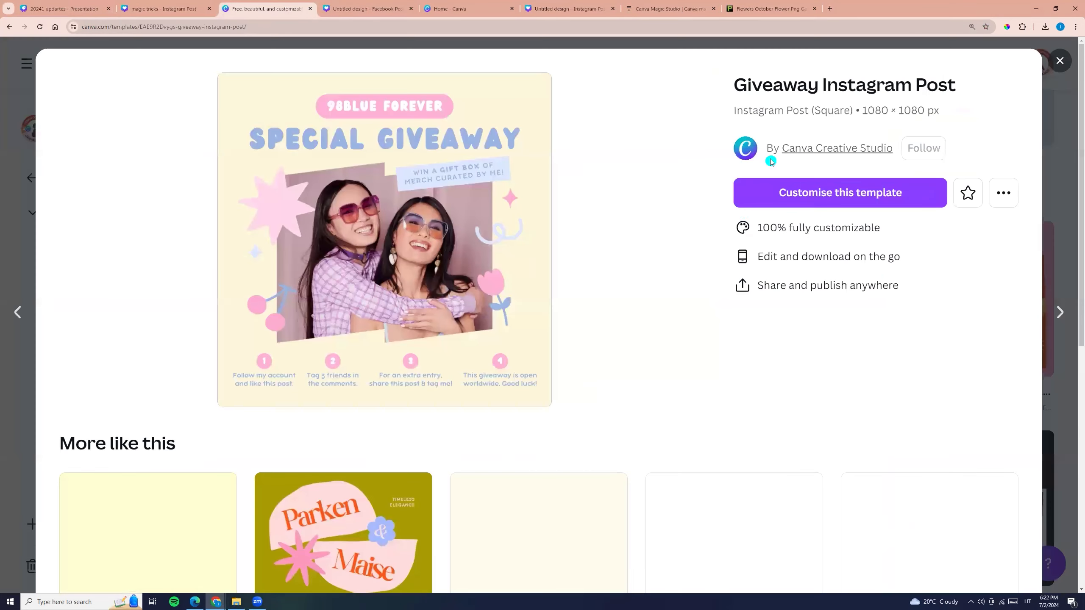
pyautogui.click(824, 193)
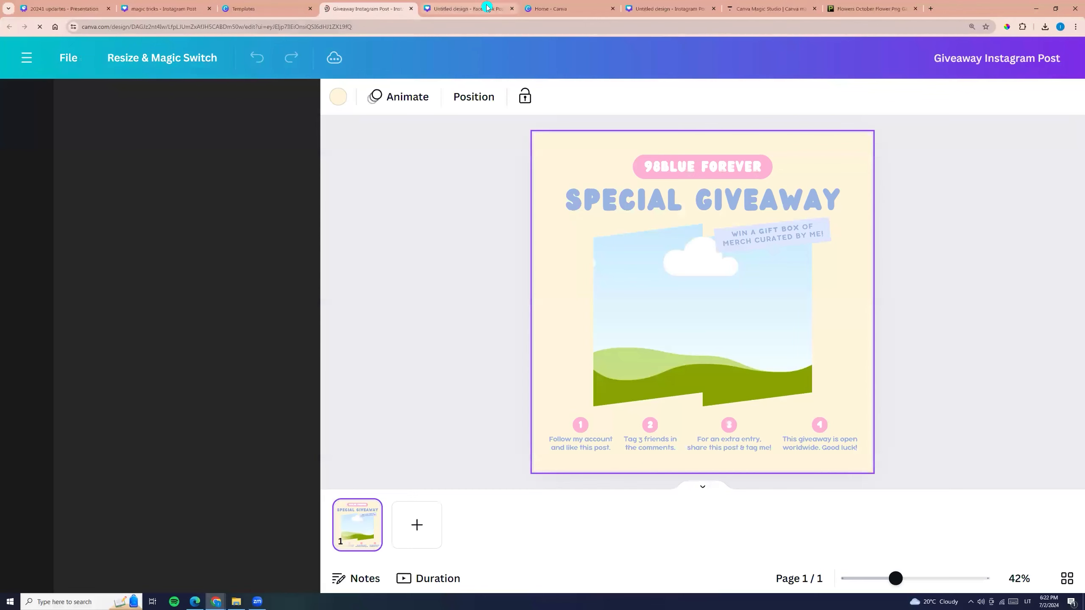
# Return to the magic tricks design and search its sharing options for "qr code" to open the QR Code settings
pyautogui.click(157, 9)
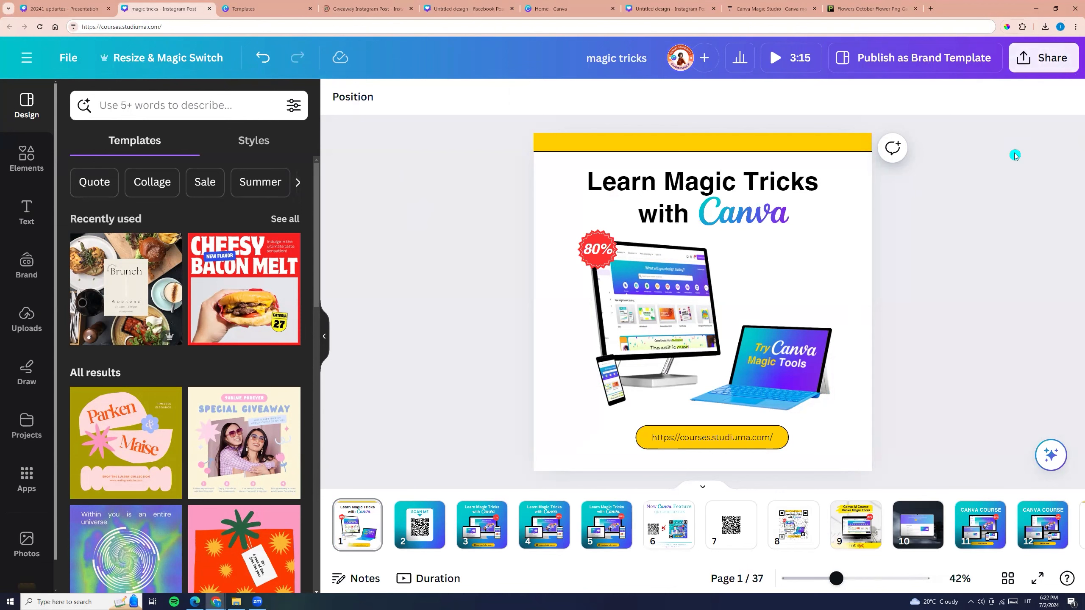
pyautogui.click(1046, 64)
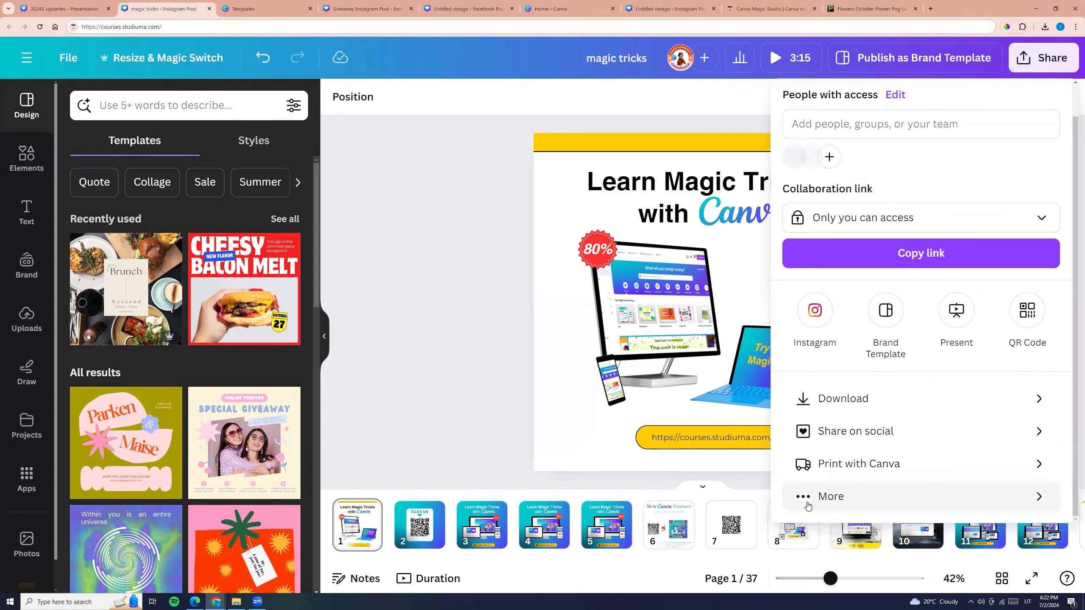
pyautogui.click(826, 497)
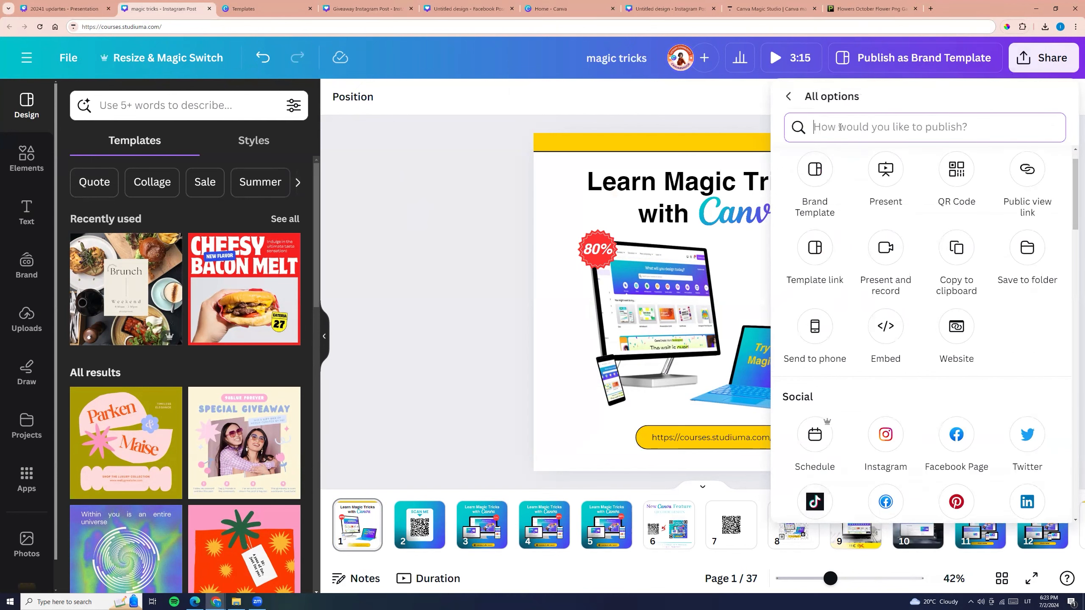
pyautogui.write('qr code')
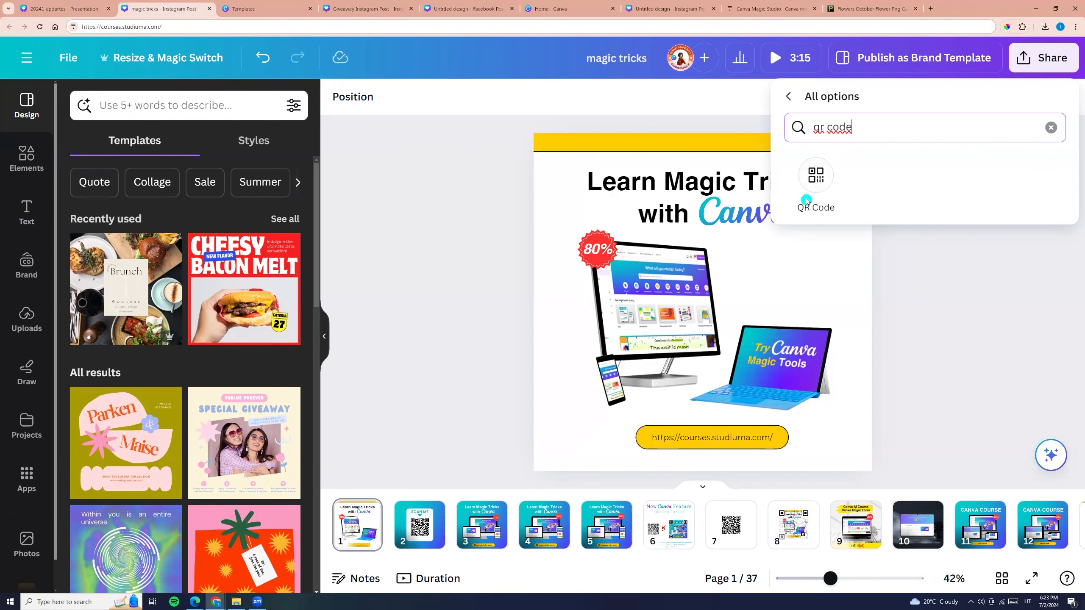
pyautogui.click(817, 180)
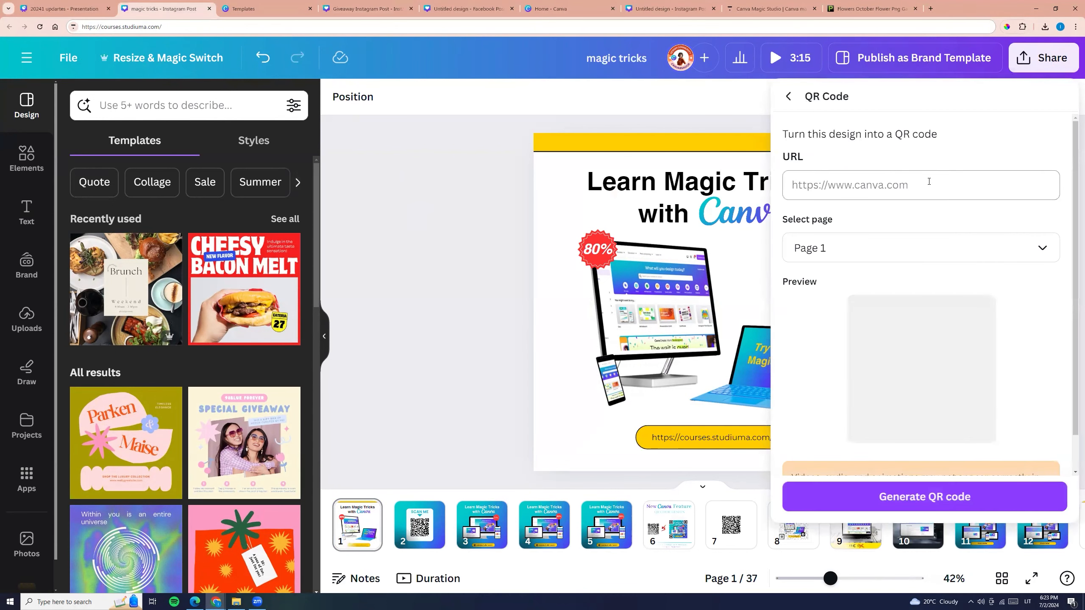
# Copy the web address of the Canva Magic Tools course page and paste it as the QR code's URL
pyautogui.click(753, 9)
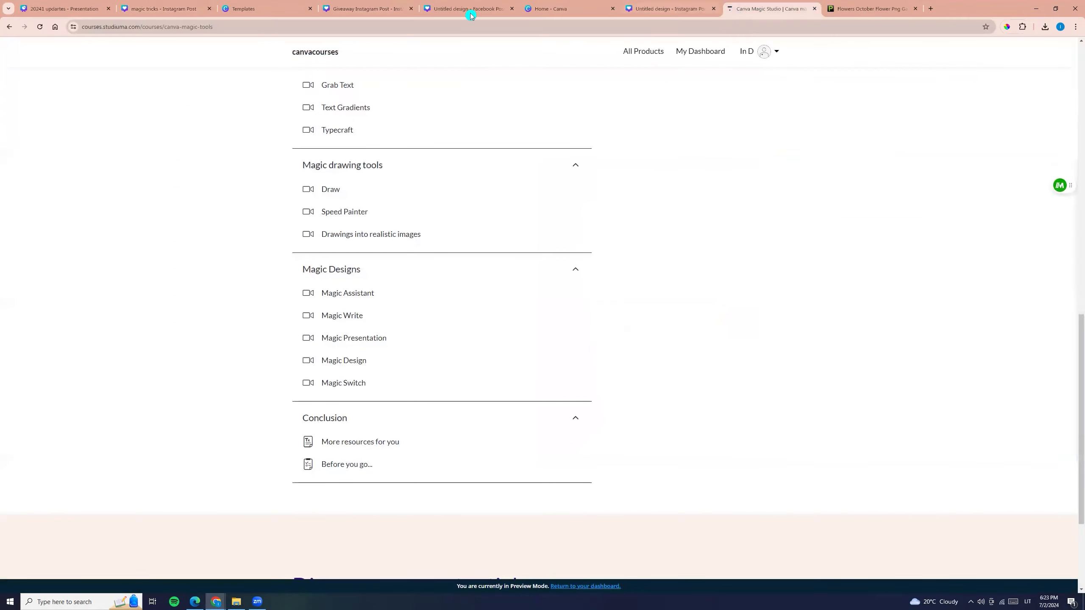
pyautogui.scroll(20, 365, 168)
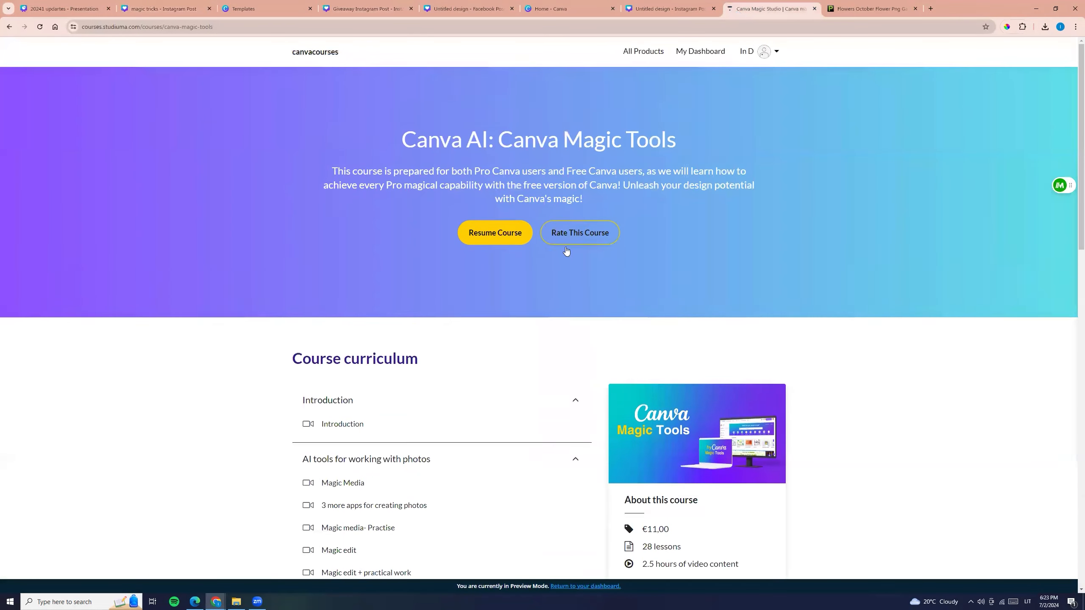
pyautogui.click(450, 27)
pyautogui.hotkey('ctrl', 'c')
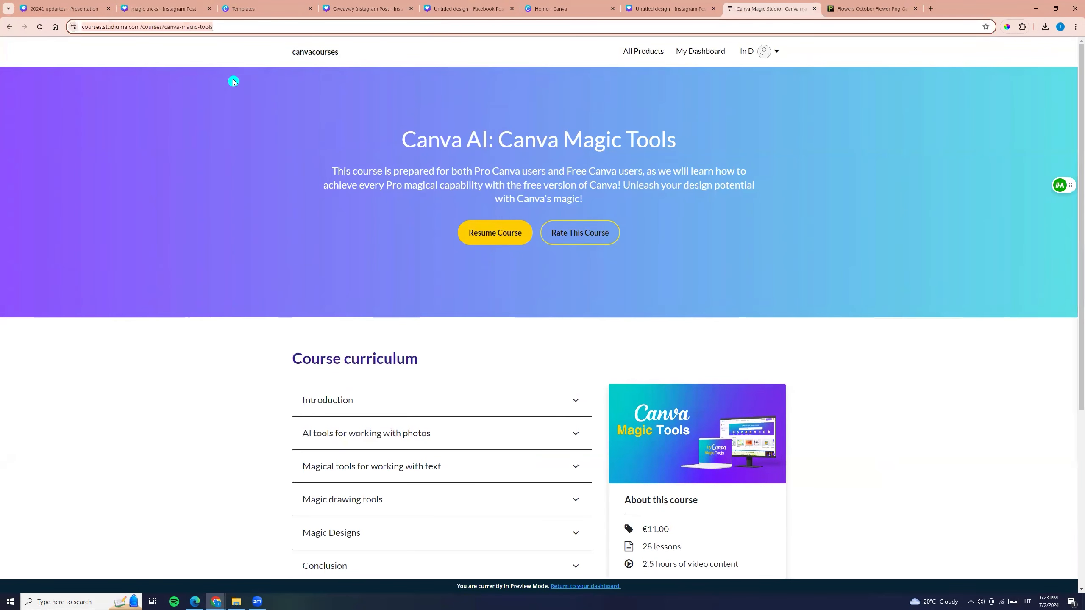
pyautogui.click(171, 8)
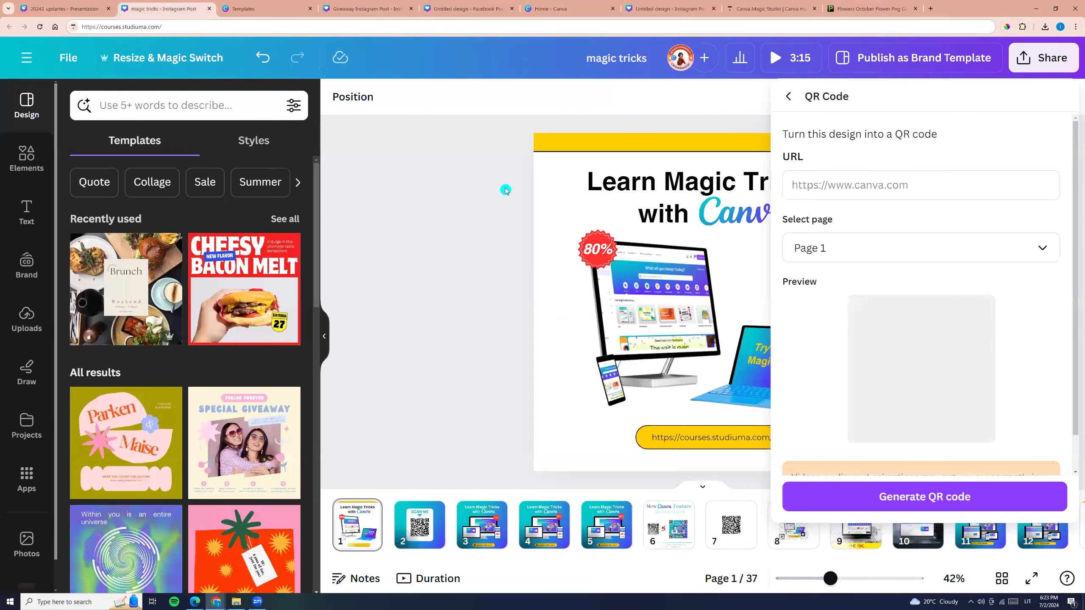
pyautogui.click(826, 185)
pyautogui.hotkey('ctrl', 'v')
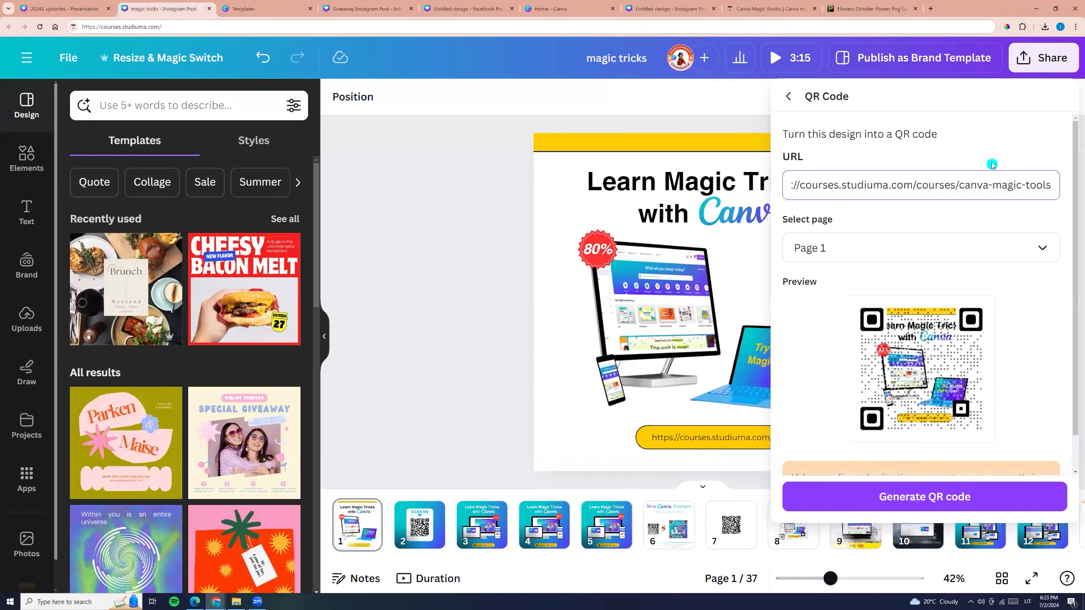
# Generate a QR code from page 1 of the magic tricks design and download it as a PNG
pyautogui.click(895, 254)
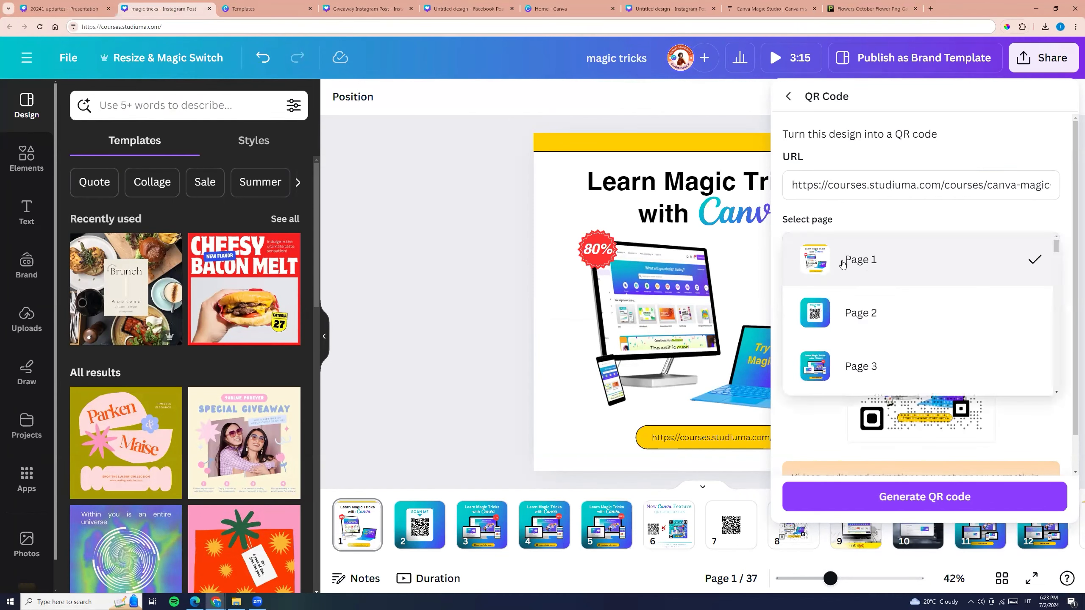
pyautogui.click(830, 259)
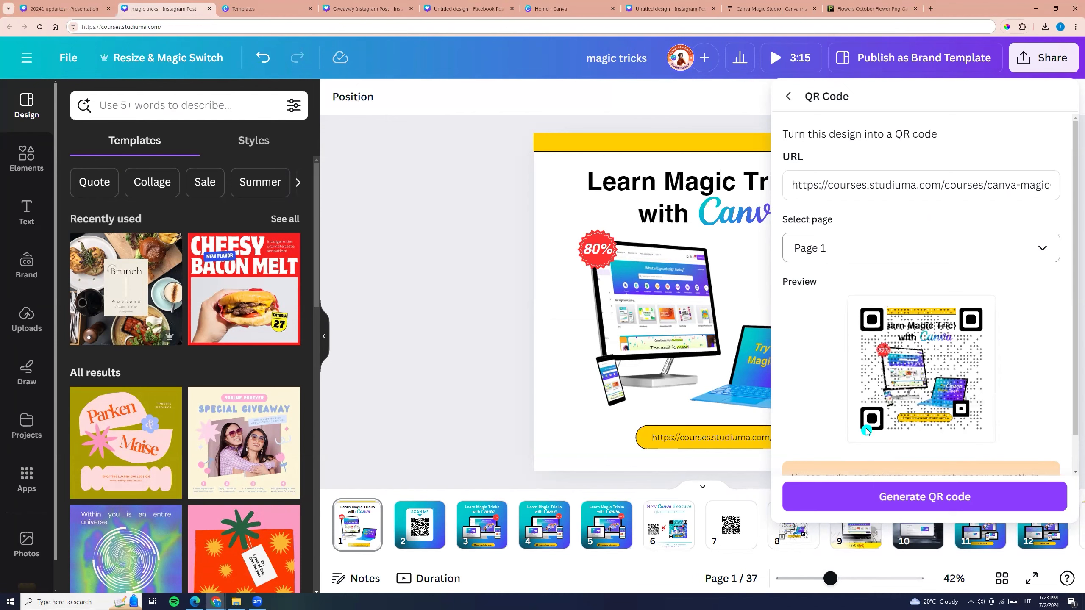
pyautogui.scroll(-1, 899, 473)
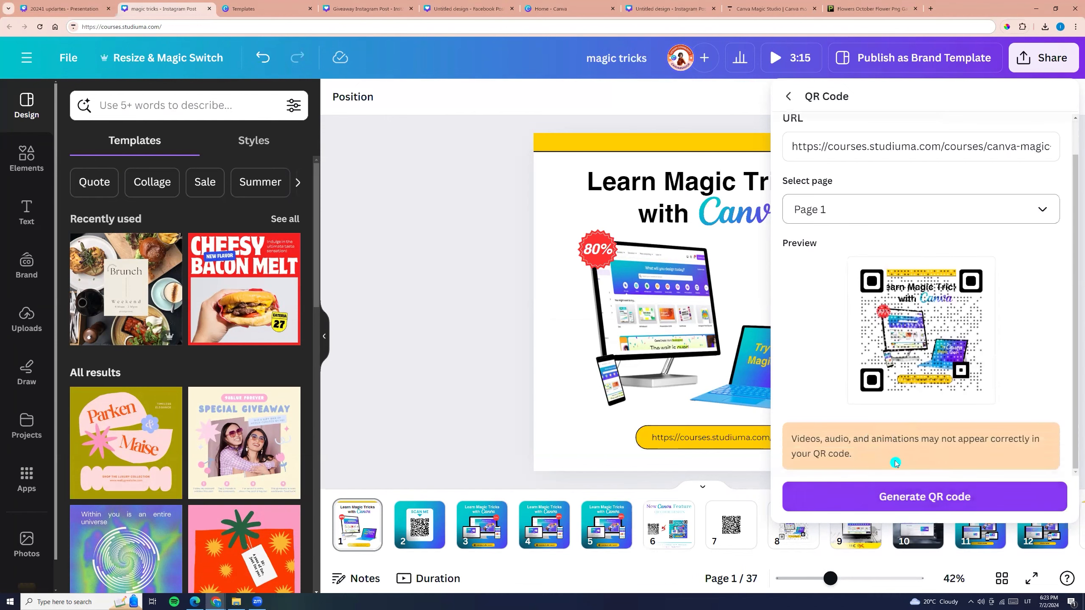
pyautogui.click(944, 500)
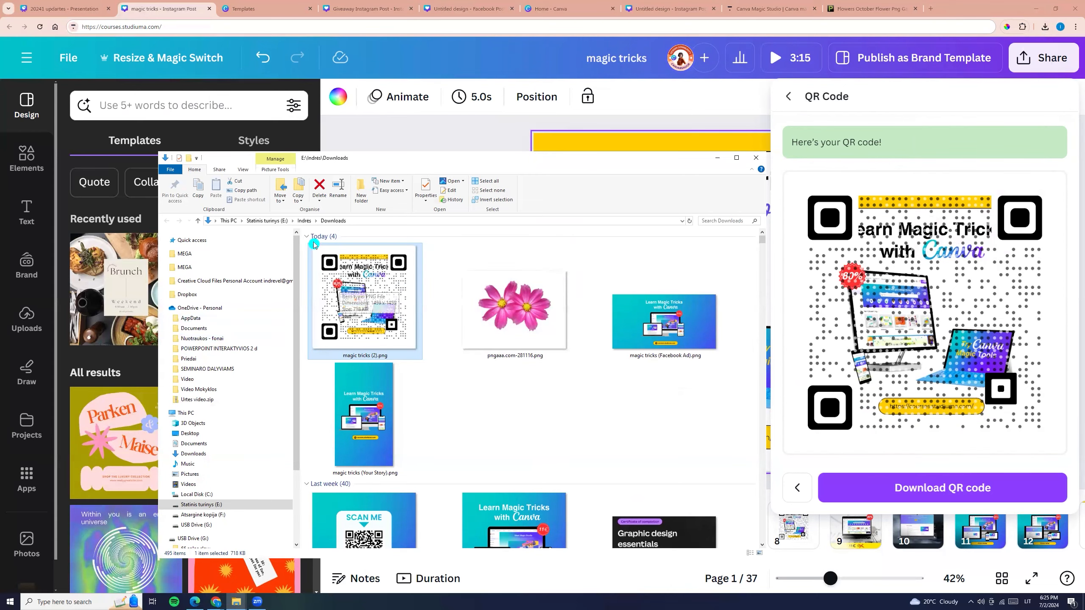
pyautogui.click(717, 157)
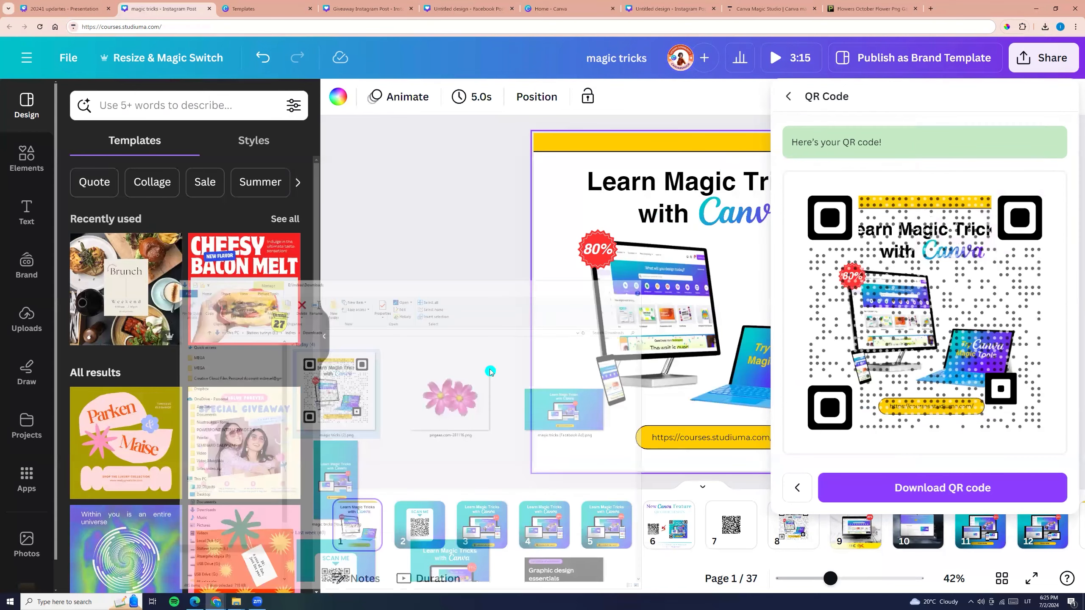
# Add a blank page after page 1 of the magic tricks design and place the downloaded QR code image magic tricks (2).png on it
pyautogui.click(387, 519)
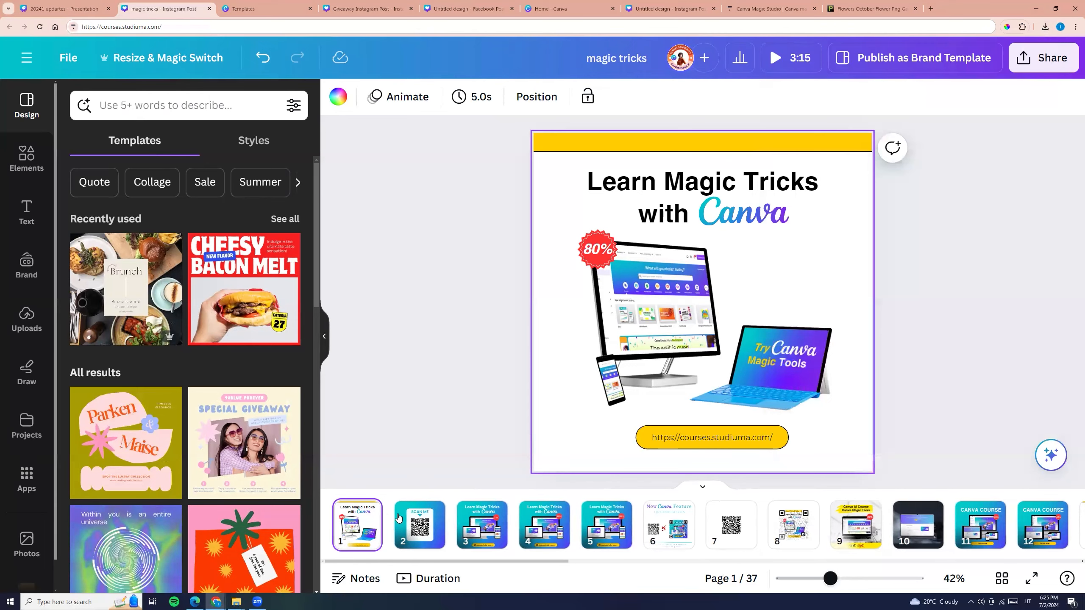
pyautogui.click(389, 519)
pyautogui.moveTo(234, 602)
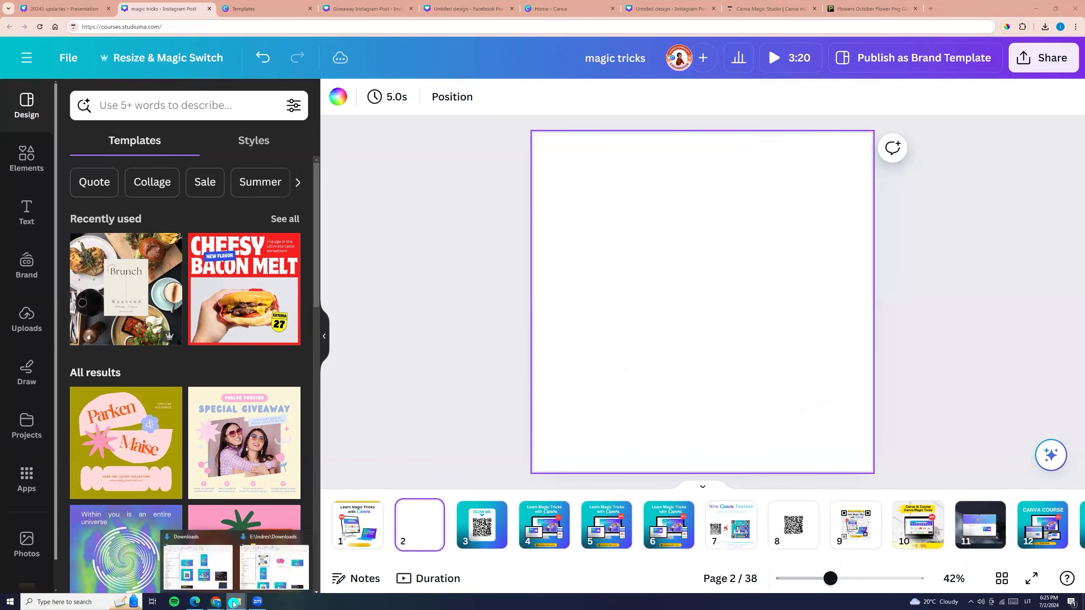
pyautogui.click(271, 574)
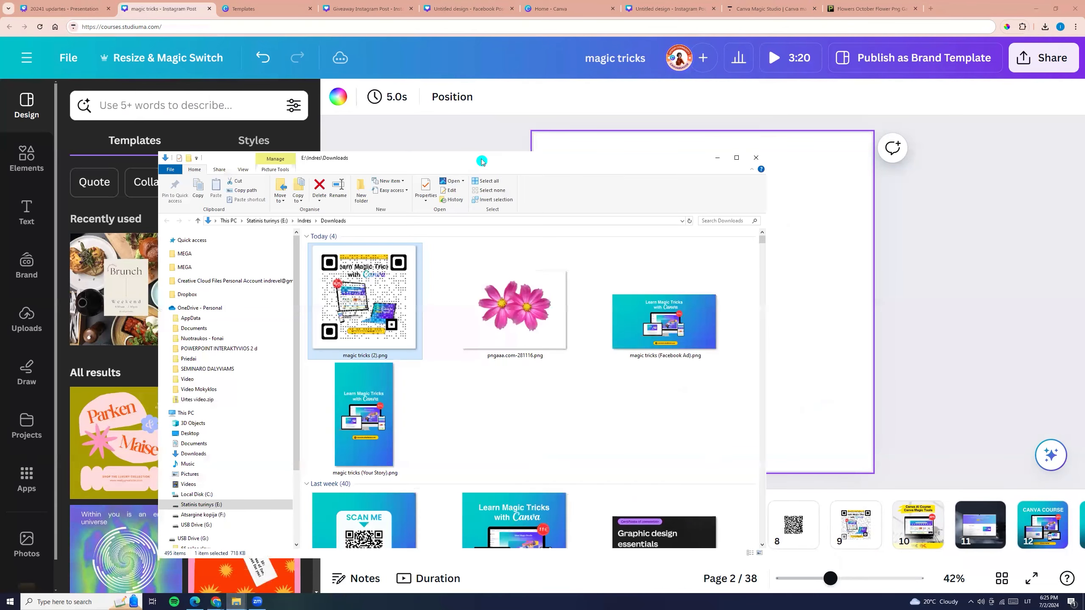
pyautogui.moveTo(481, 162); pyautogui.dragTo(680, 421)
pyautogui.moveTo(564, 551); pyautogui.dragTo(698, 300)
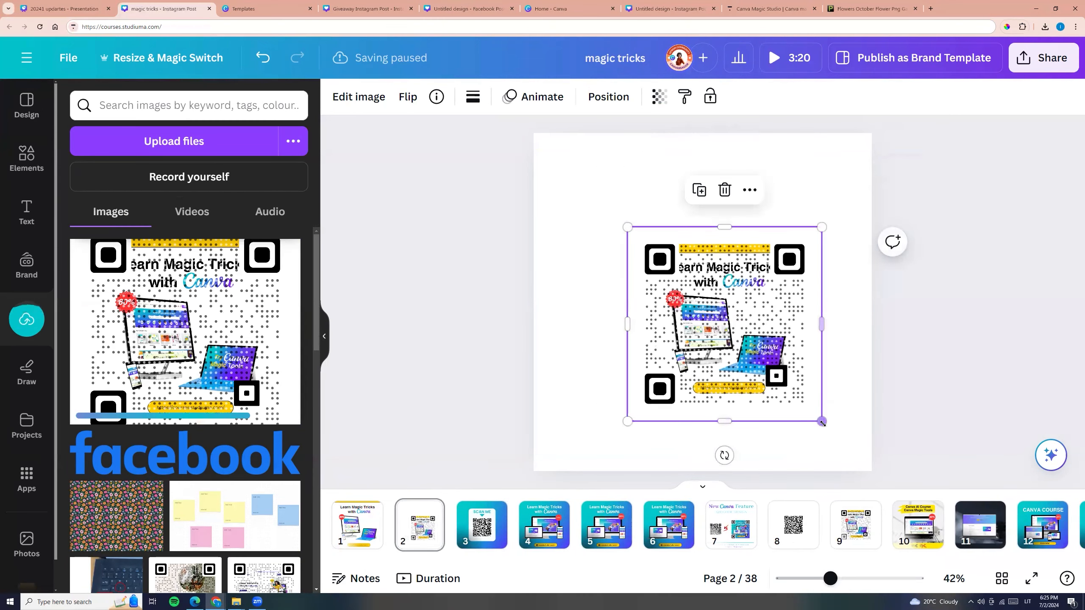
# Shrink the QR code image on page 2 and reposition it near the middle of the page
pyautogui.moveTo(823, 421); pyautogui.dragTo(784, 383)
pyautogui.moveTo(726, 325); pyautogui.dragTo(717, 328)
pyautogui.click(811, 362)
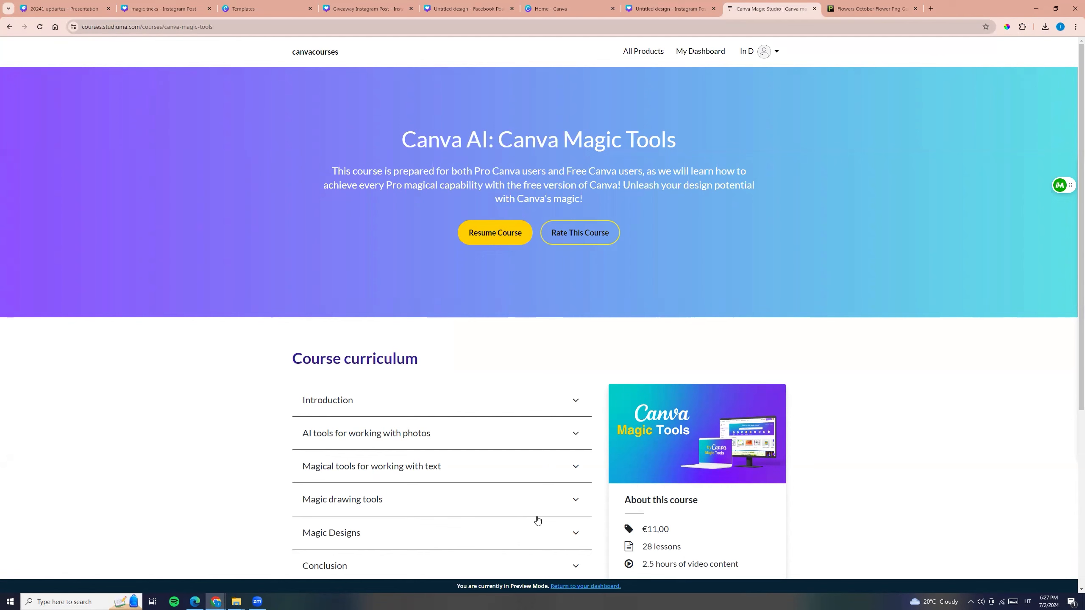
# Expand all sections of the Canva Magic Tools course curriculum, from Introduction to Conclusion, to examine their lessons
pyautogui.click(569, 404)
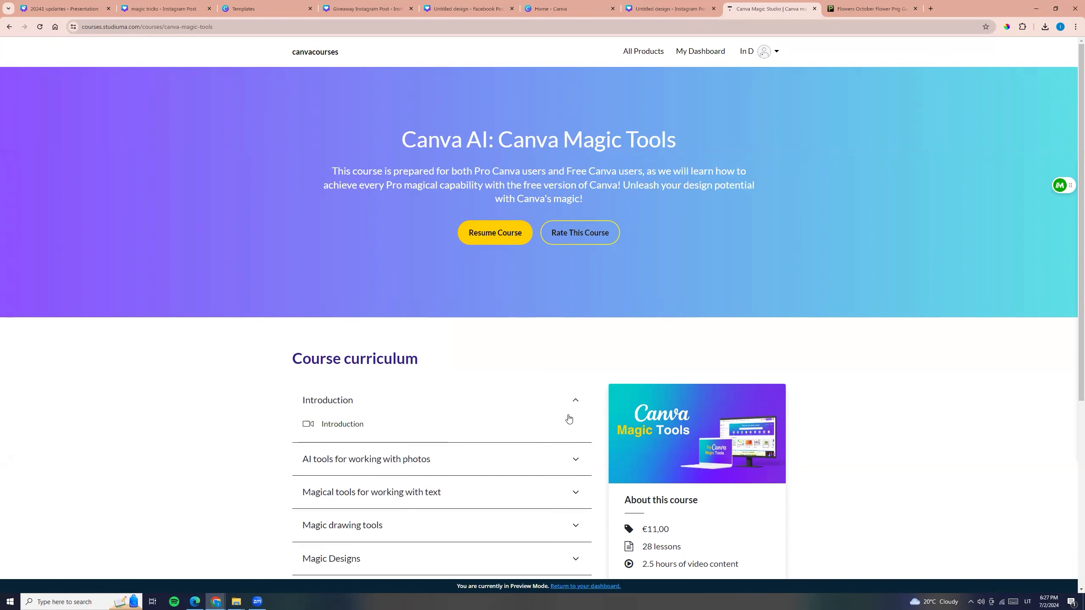
pyautogui.scroll(-5, 581, 239)
pyautogui.click(576, 231)
pyautogui.scroll(-4, 542, 321)
pyautogui.click(576, 359)
pyautogui.scroll(-4, 576, 360)
pyautogui.click(575, 297)
pyautogui.click(575, 393)
pyautogui.scroll(-5, 574, 408)
pyautogui.click(575, 331)
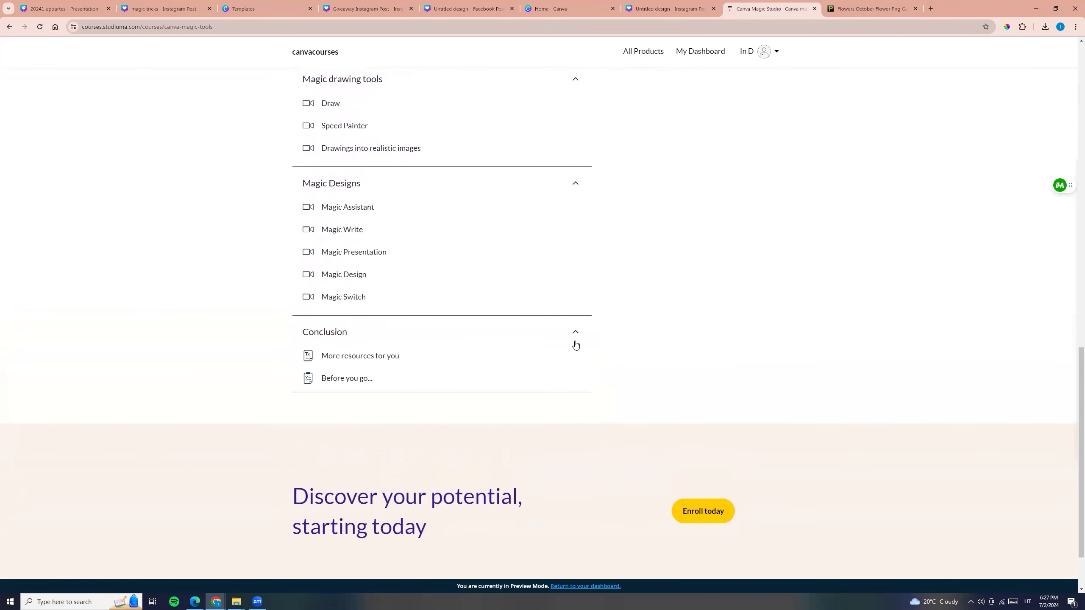
# Review the course details and curriculum, and open the enrolment for the Canva Magic Tools course
pyautogui.scroll(15, 607, 400)
pyautogui.scroll(-5, 609, 380)
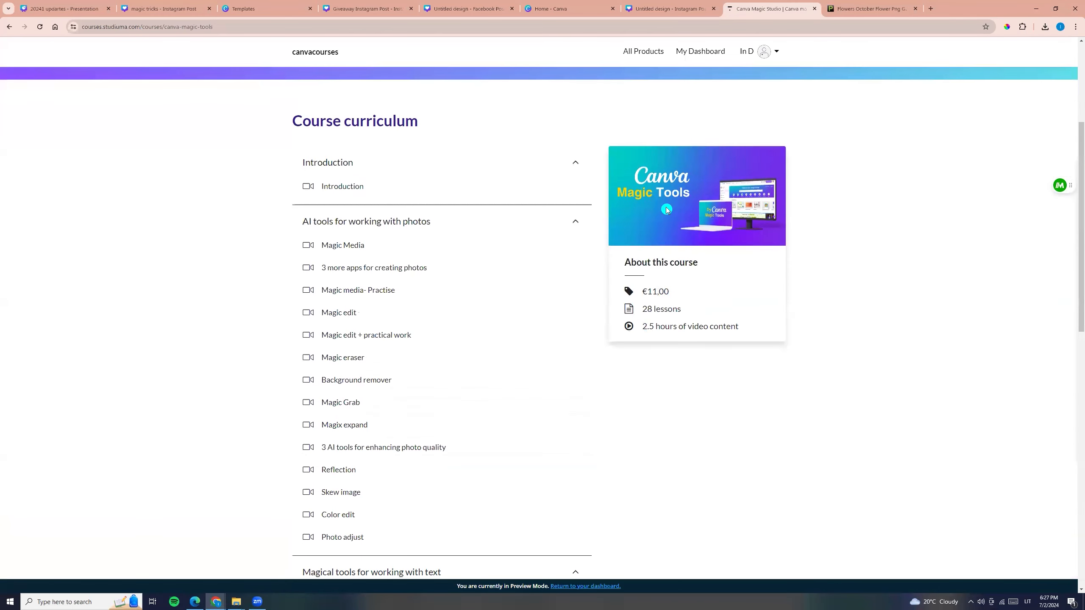
pyautogui.scroll(-15, 662, 409)
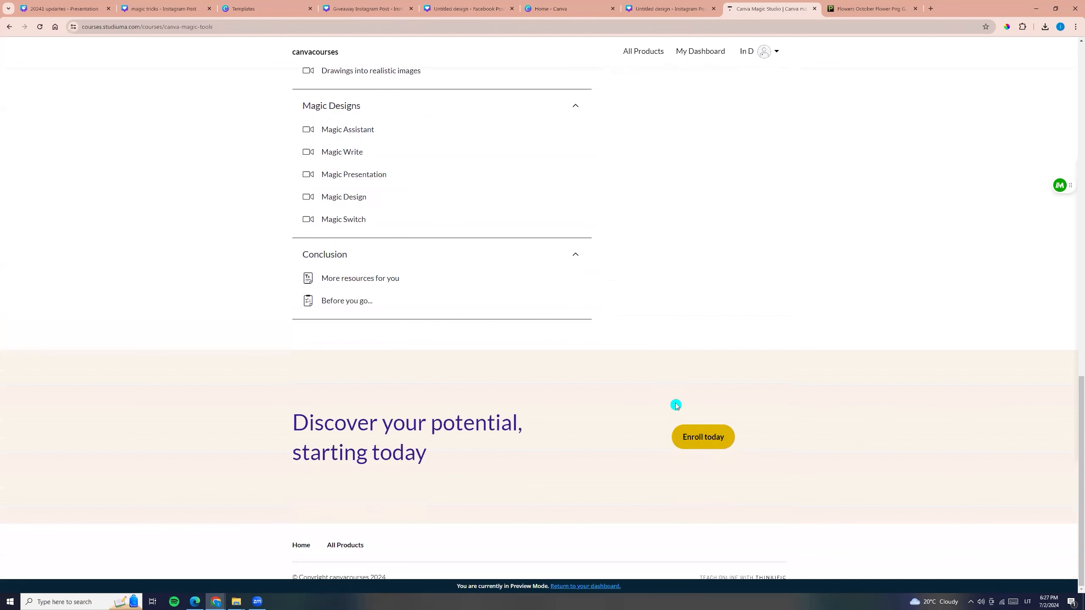
pyautogui.click(707, 448)
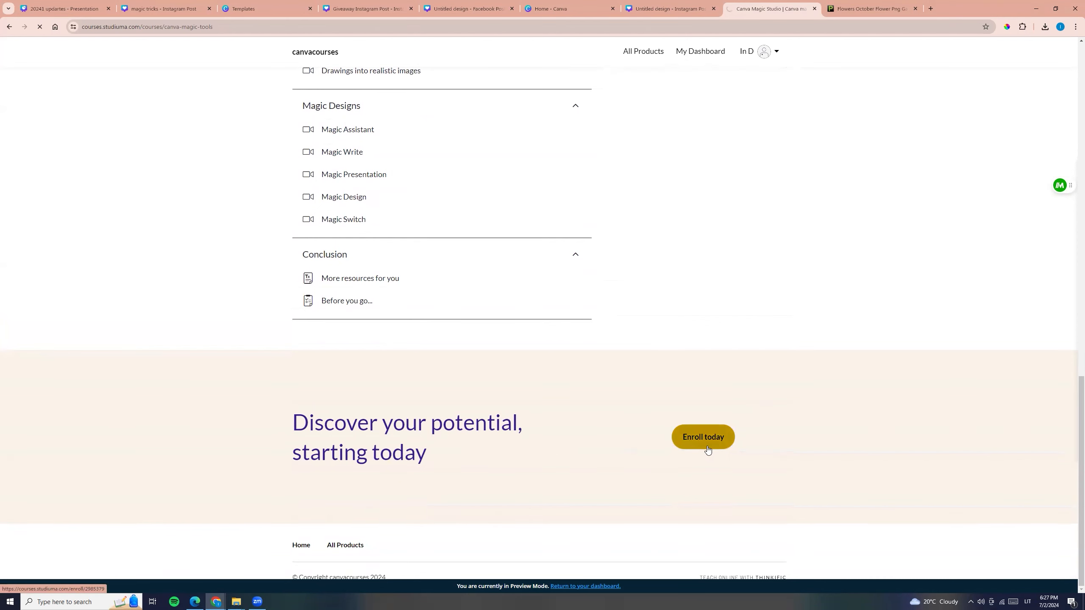